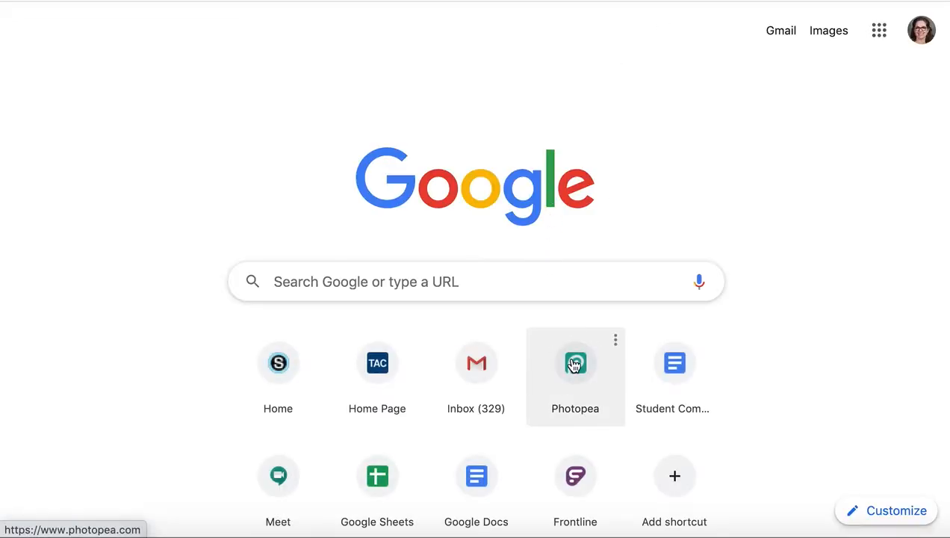
# Open Photopea and load the dog photo from the assignment page as a new document.
pyautogui.click(575, 364)
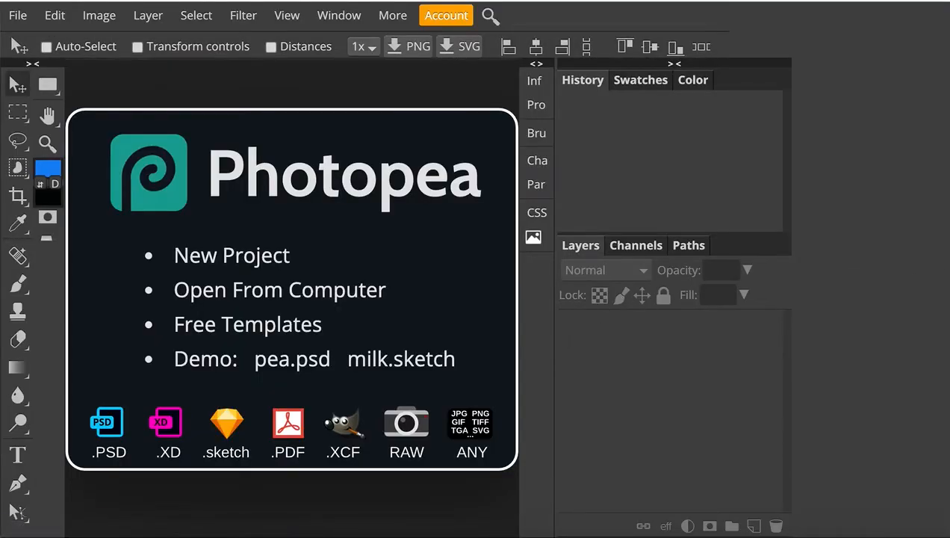
pyautogui.press('super+Tab')
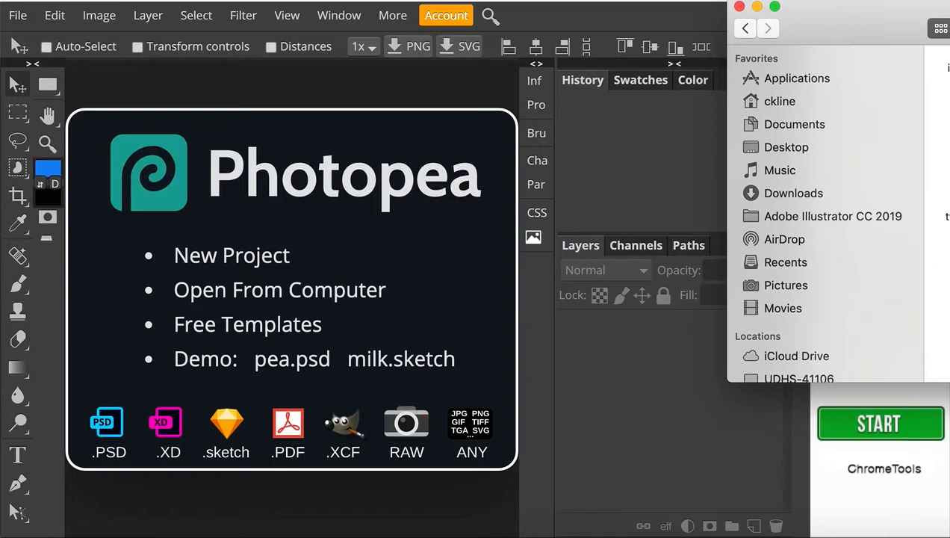
pyautogui.press('super+Tab')
pyautogui.moveTo(884, 305); pyautogui.dragTo(396, 300)
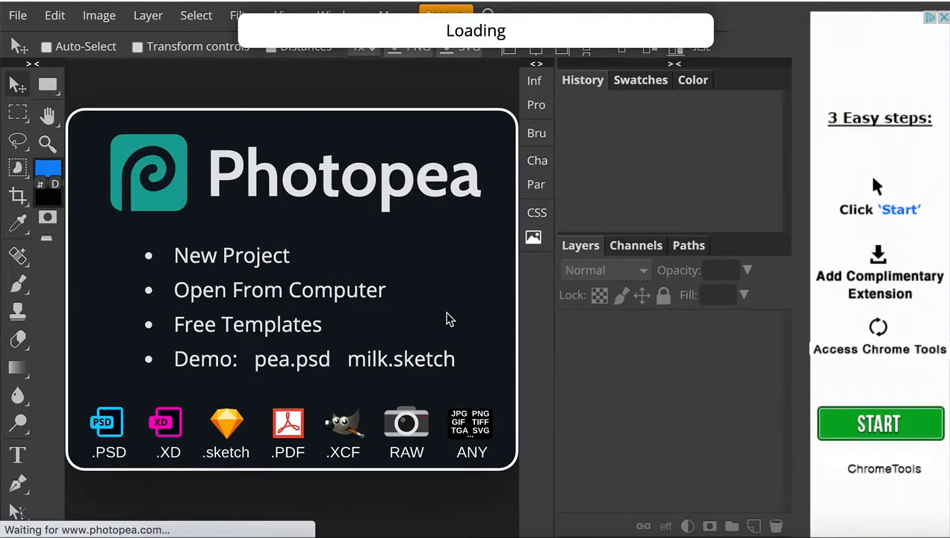
# Place two more copies of the dog photo from the assignment page into the open document.
pyautogui.press('super+Tab')
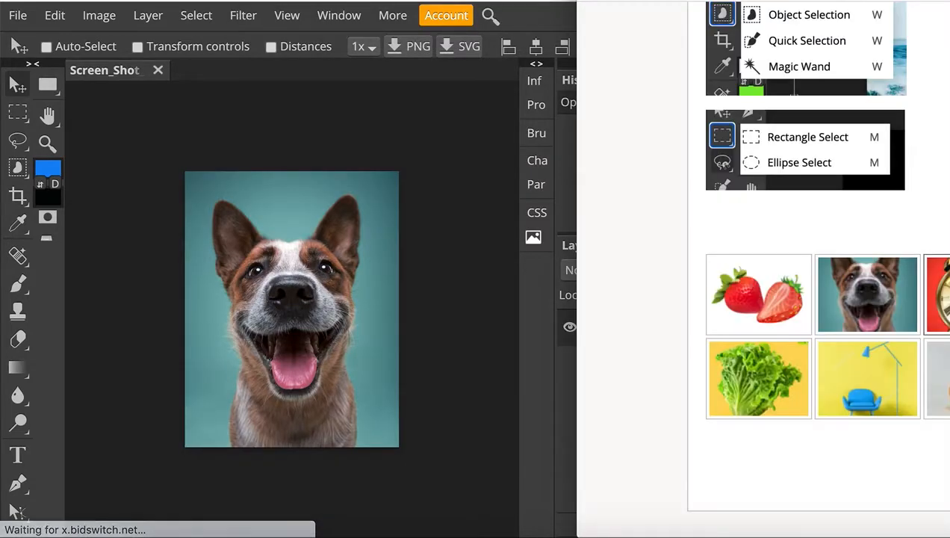
pyautogui.moveTo(874, 293); pyautogui.dragTo(362, 323)
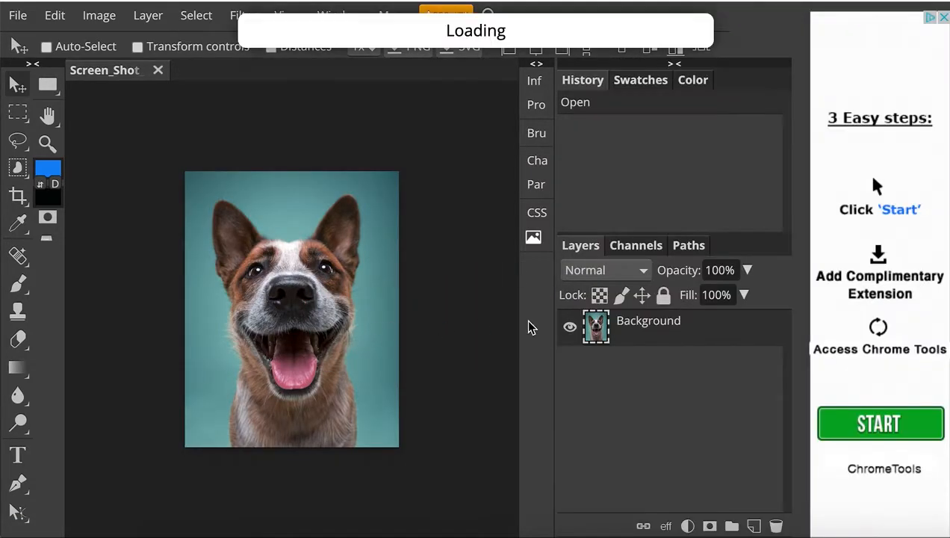
pyautogui.press('super+Tab')
pyautogui.moveTo(865, 288); pyautogui.dragTo(365, 372)
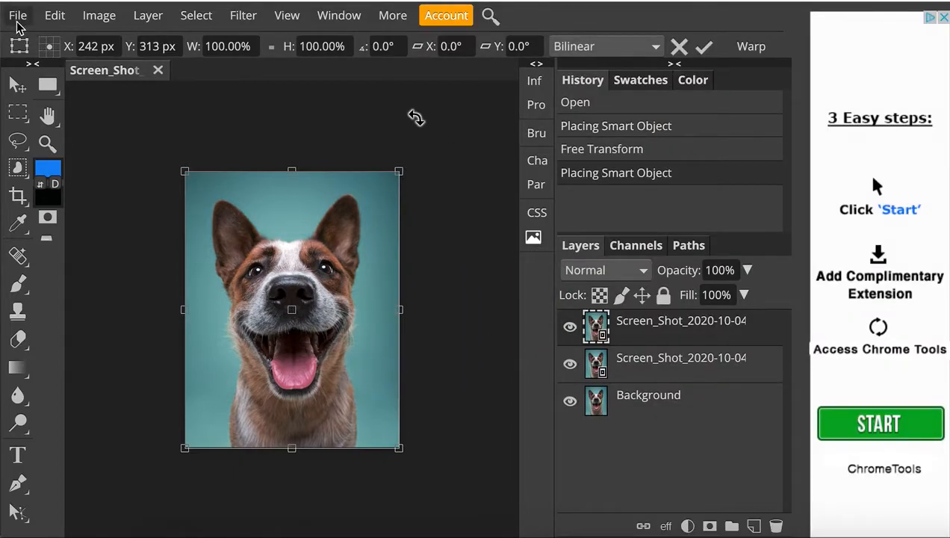
# Enlarge the canvas in inches, with a width of 8 in and a greater height.
pyautogui.click(91, 16)
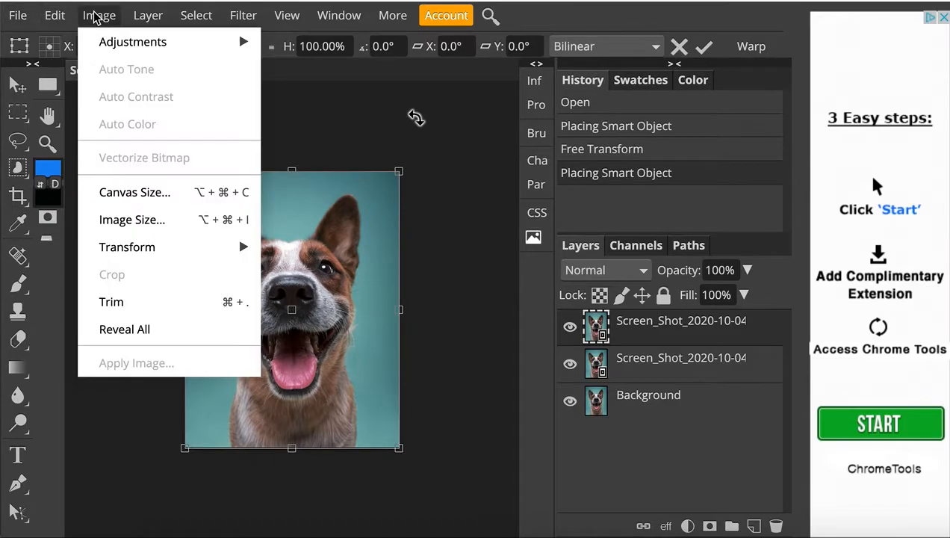
pyautogui.click(153, 192)
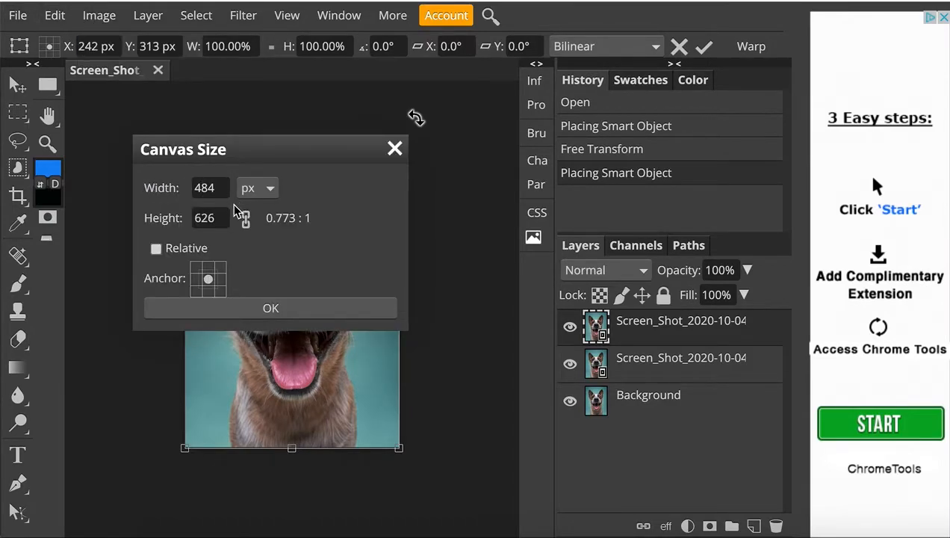
pyautogui.click(256, 187)
pyautogui.click(253, 237)
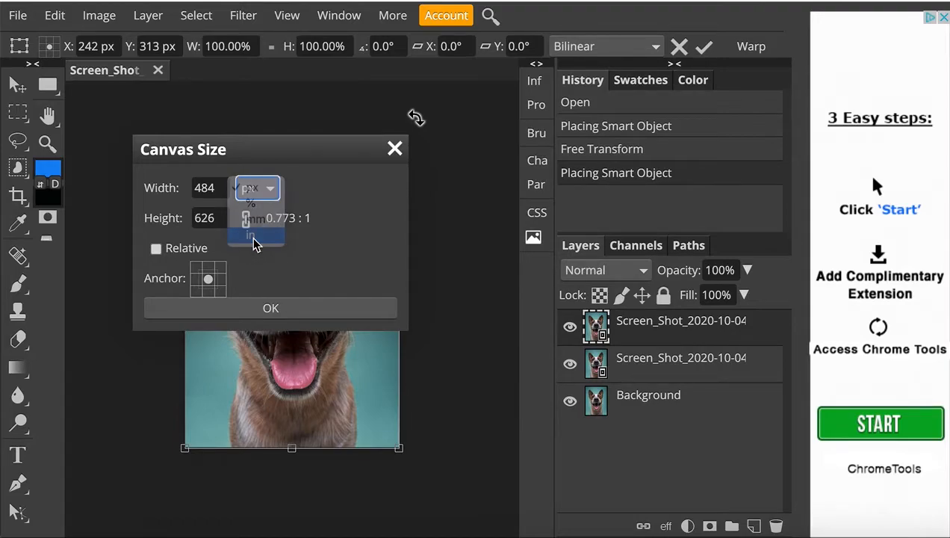
pyautogui.click(206, 187)
pyautogui.doubleClick(206, 187)
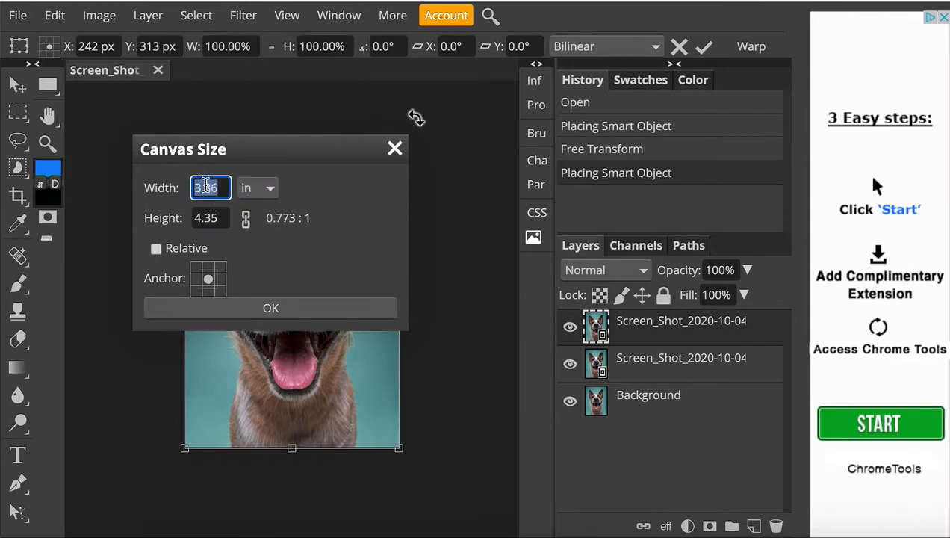
pyautogui.write('8')
pyautogui.doubleClick(207, 217)
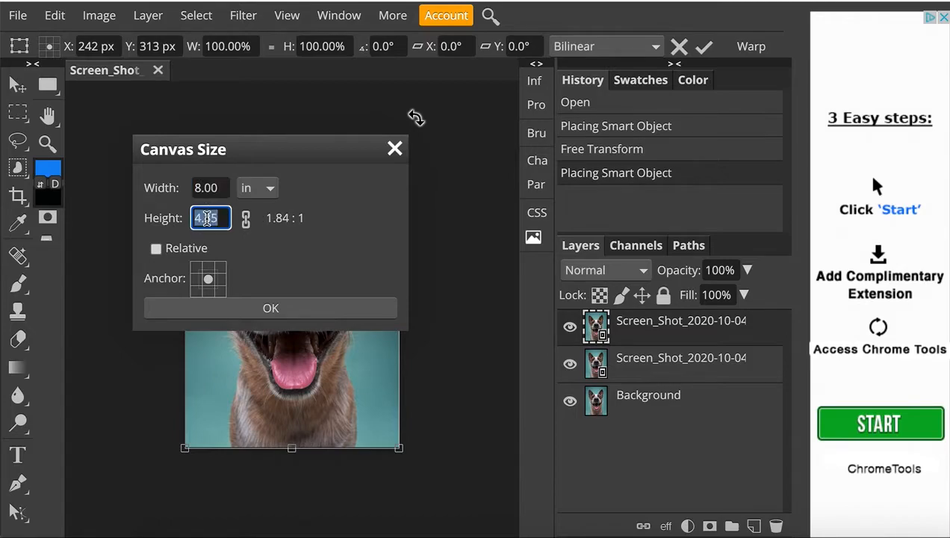
pyautogui.write('1')
pyautogui.click(209, 309)
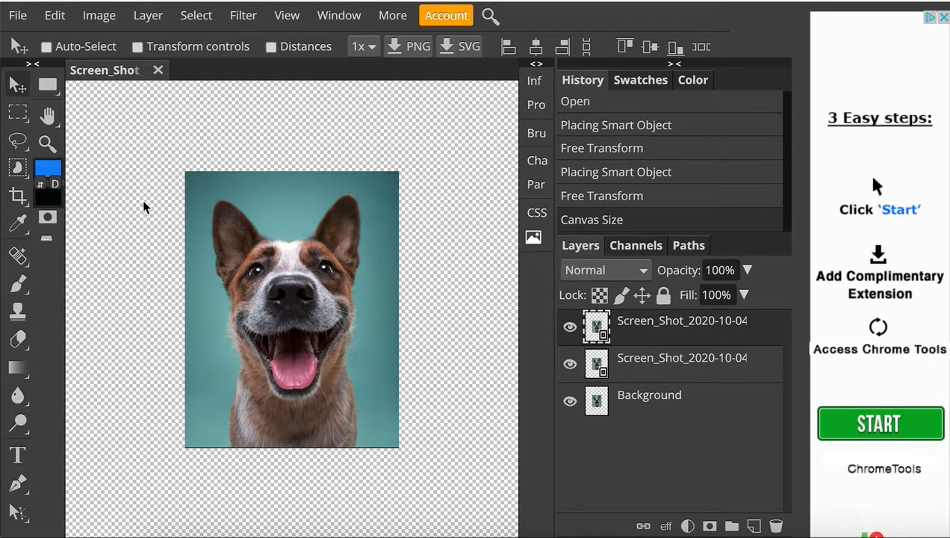
# Add a new layer above the dog photos and set the foreground colour to blue 3b93e7.
pyautogui.click(755, 525)
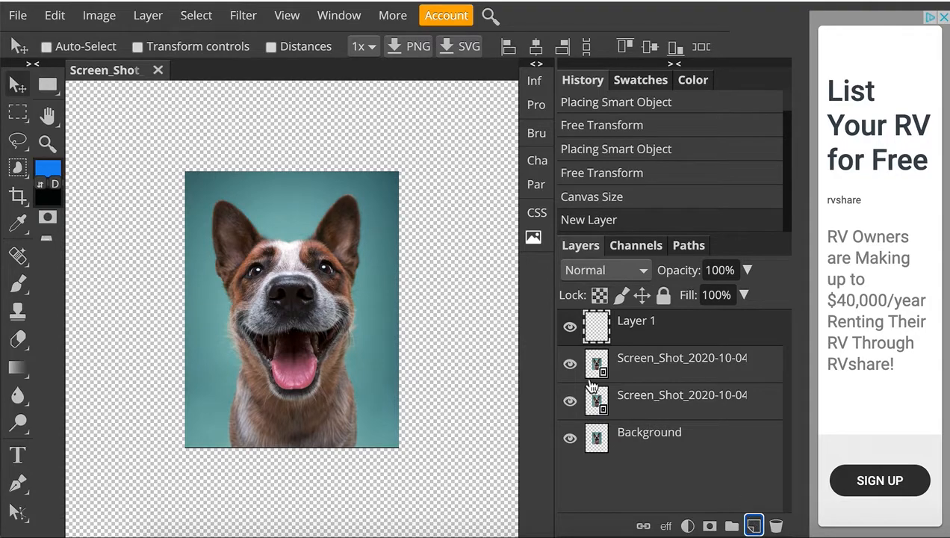
pyautogui.click(50, 173)
pyautogui.moveTo(352, 185); pyautogui.dragTo(313, 196)
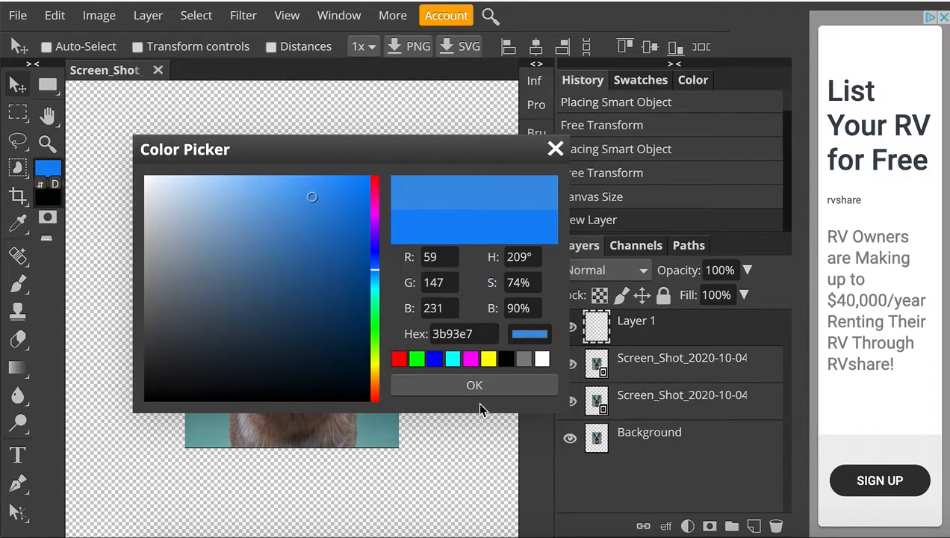
pyautogui.click(469, 389)
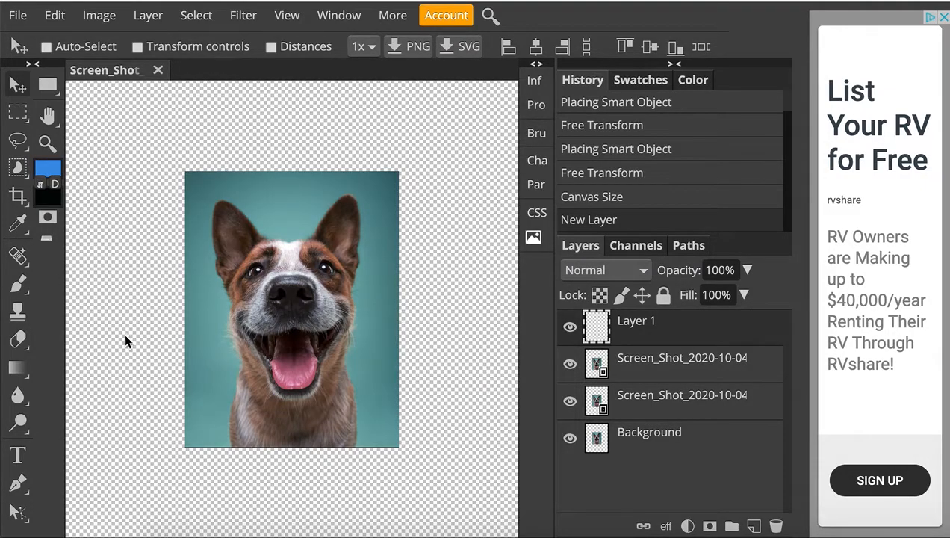
# Fill the new empty layer with the blue foreground colour using the Paint Bucket and reorder it beneath the Background layer.
pyautogui.moveTo(24, 367); pyautogui.dragTo(43, 367)
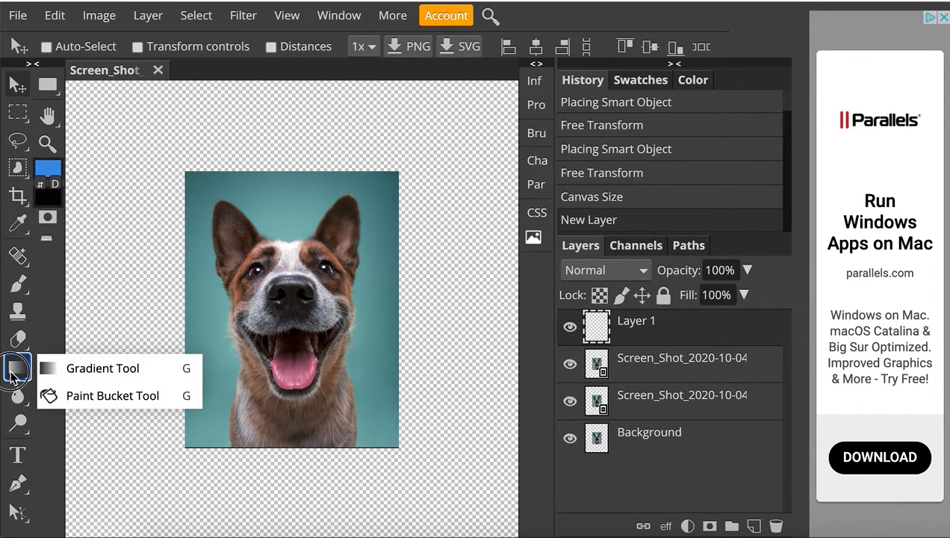
pyautogui.click(79, 396)
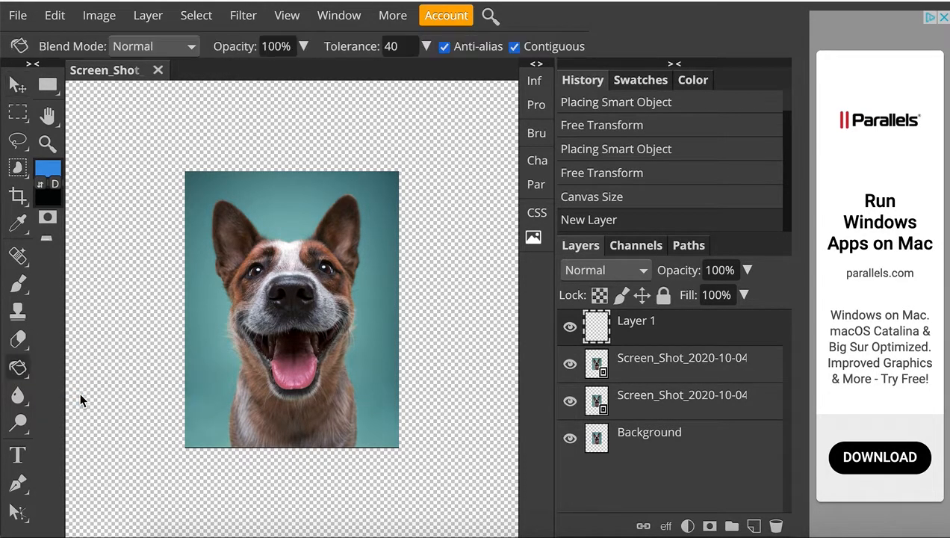
pyautogui.click(106, 197)
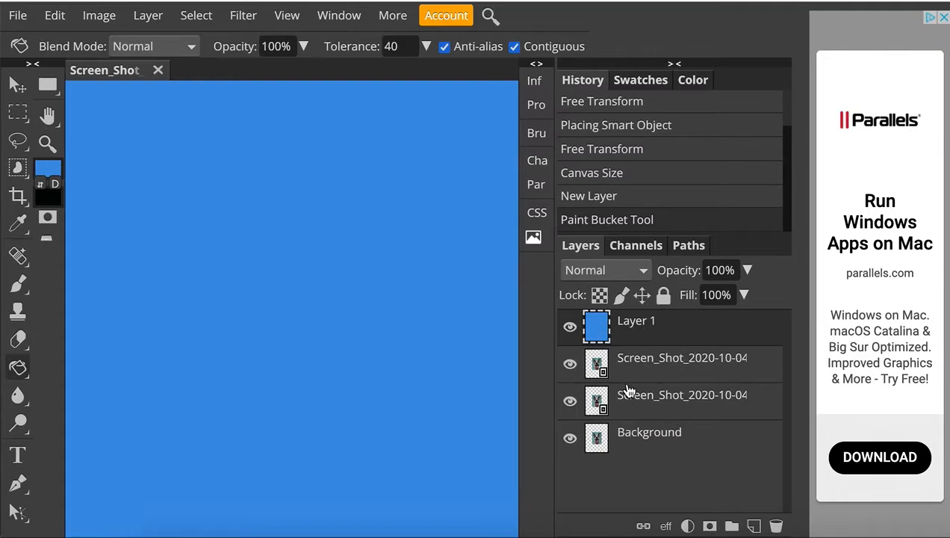
pyautogui.moveTo(647, 329); pyautogui.dragTo(643, 443)
pyautogui.moveTo(652, 401); pyautogui.dragTo(652, 446)
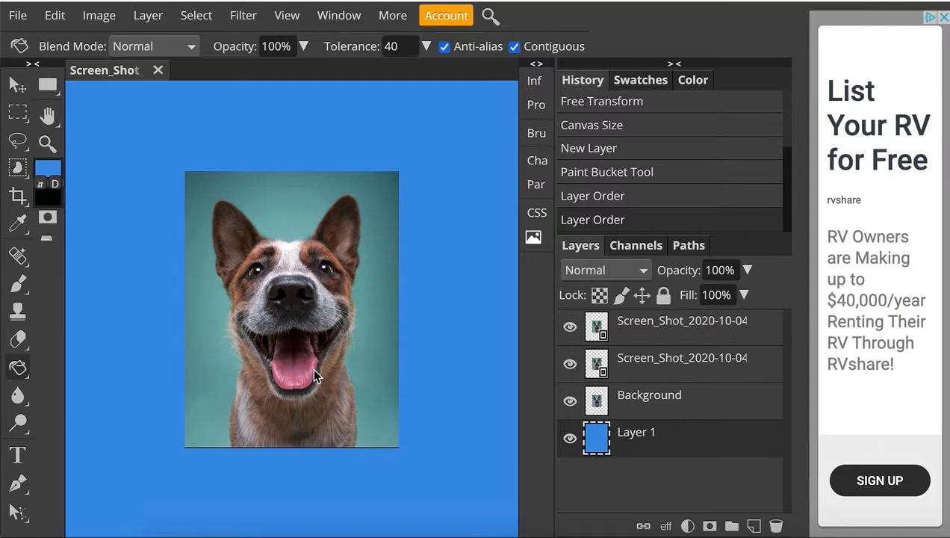
# Enable transform controls for the Move tool and move the topmost dog photo to the canvas's upper-left area.
pyautogui.click(657, 329)
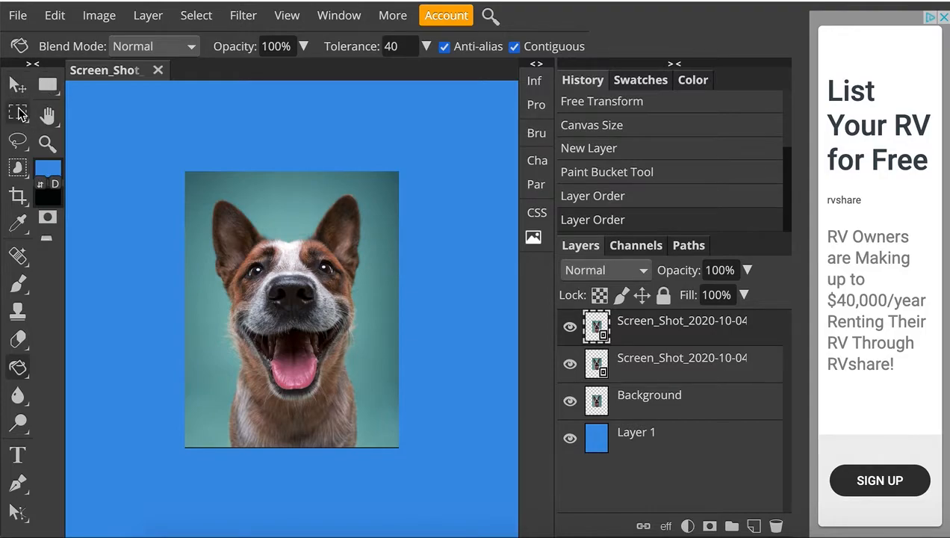
pyautogui.click(17, 88)
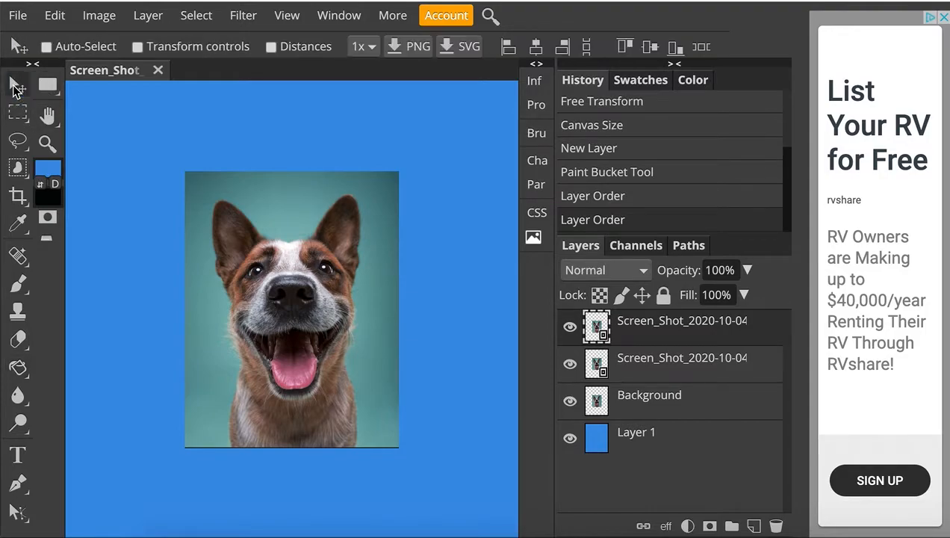
pyautogui.click(138, 47)
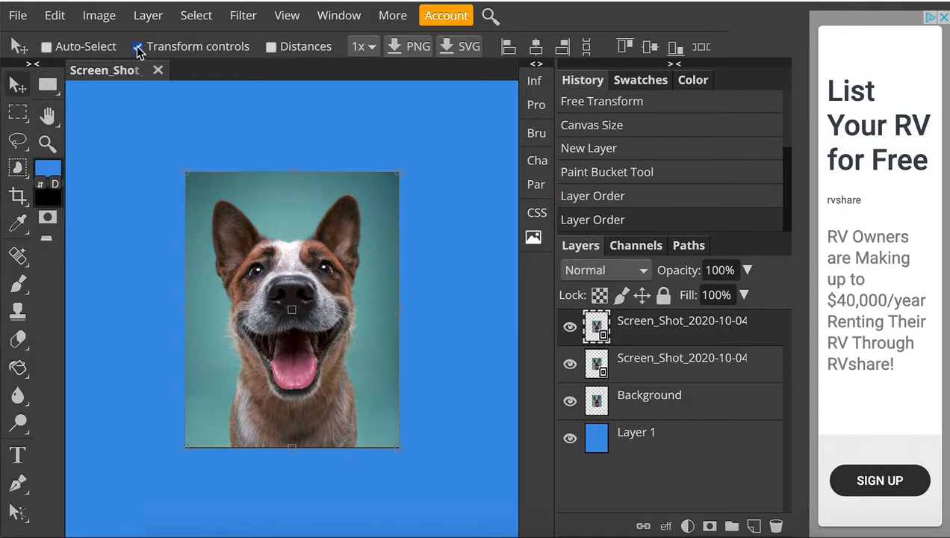
pyautogui.moveTo(310, 278); pyautogui.dragTo(195, 193)
# Move the second dog photo to the lower right of the canvas and shift the topmost photo slightly down and right.
pyautogui.click(660, 360)
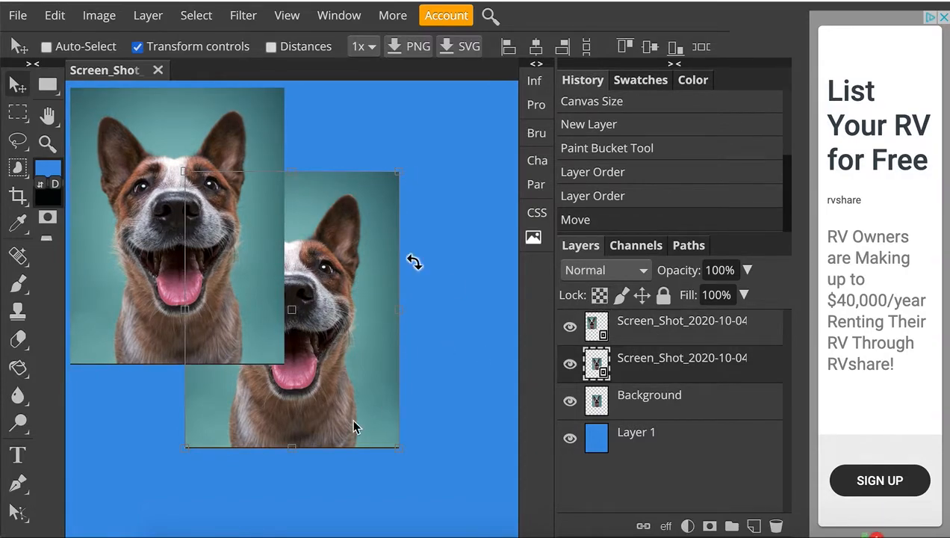
pyautogui.moveTo(331, 394); pyautogui.dragTo(451, 535)
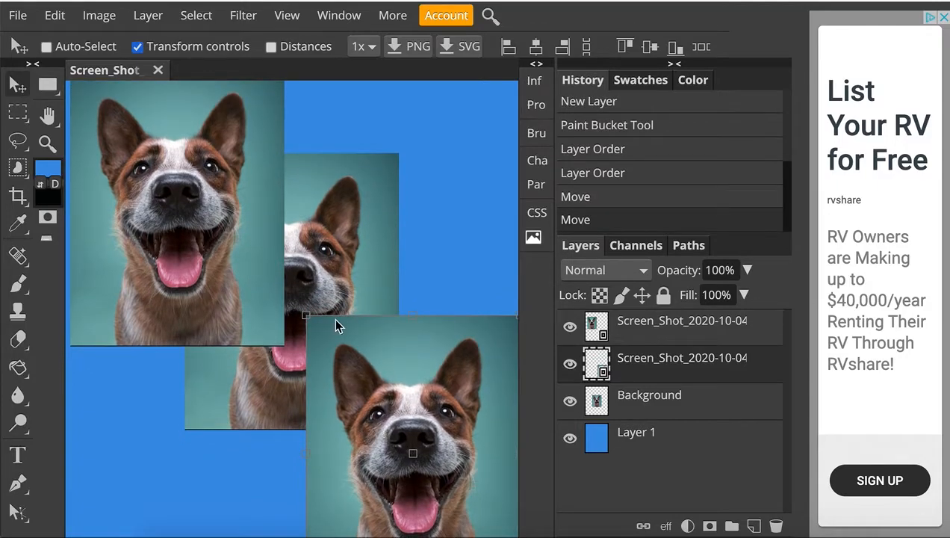
pyautogui.click(695, 329)
pyautogui.moveTo(153, 176); pyautogui.dragTo(167, 203)
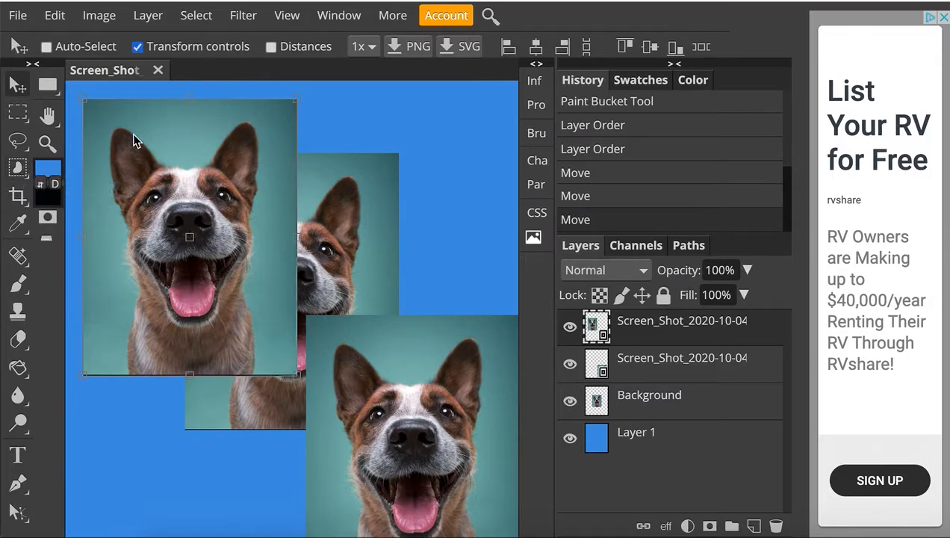
# Try selecting parts of the teal background around the upper-left dog with the Magic Wand.
pyautogui.click(21, 142)
pyautogui.click(18, 166)
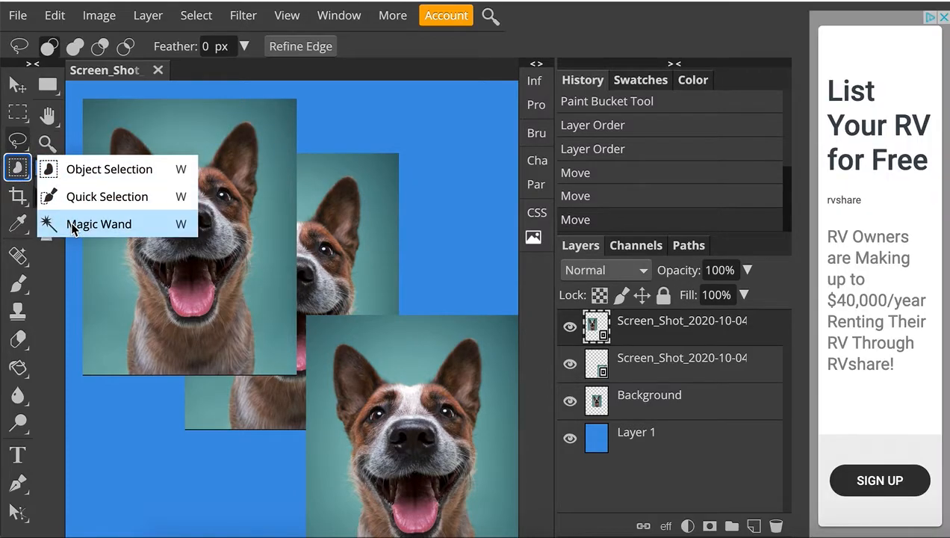
pyautogui.click(72, 224)
pyautogui.click(167, 136)
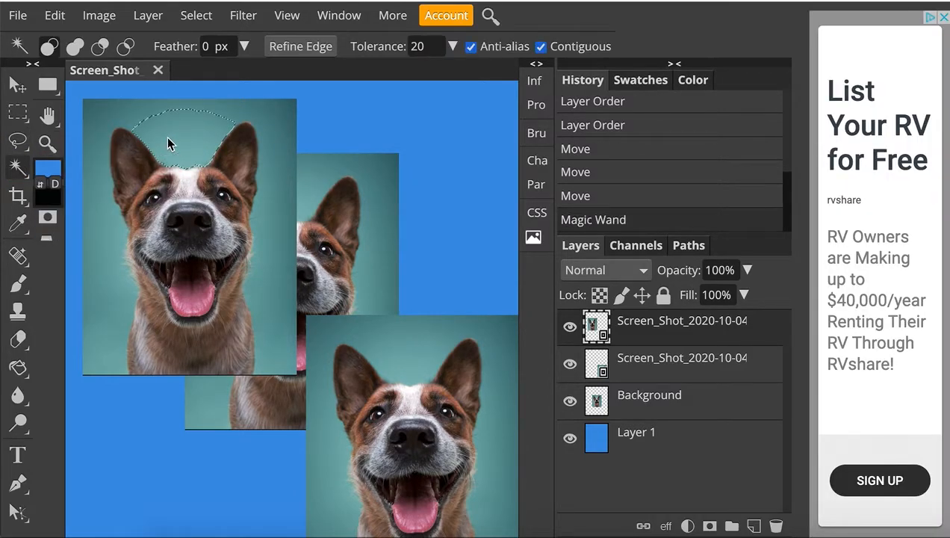
pyautogui.click(262, 122)
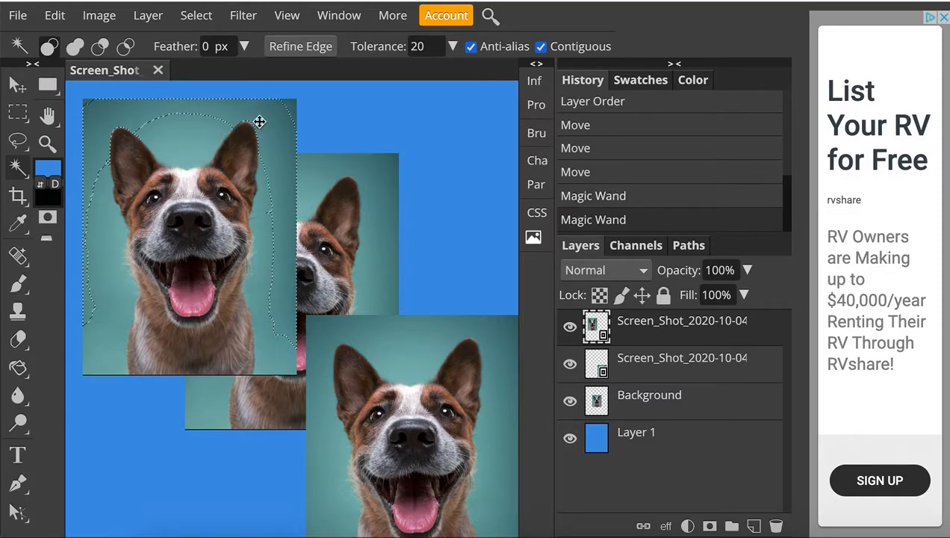
pyautogui.click(110, 221)
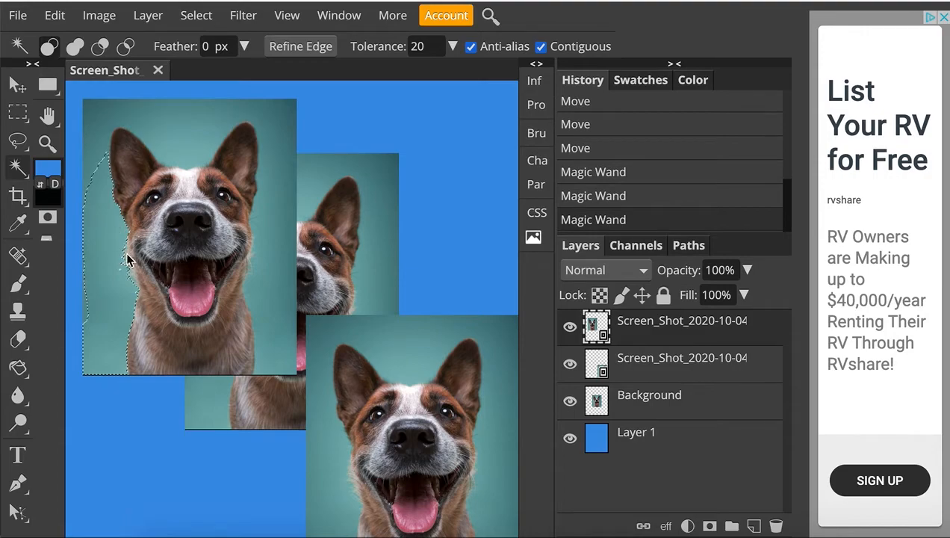
pyautogui.click(273, 194)
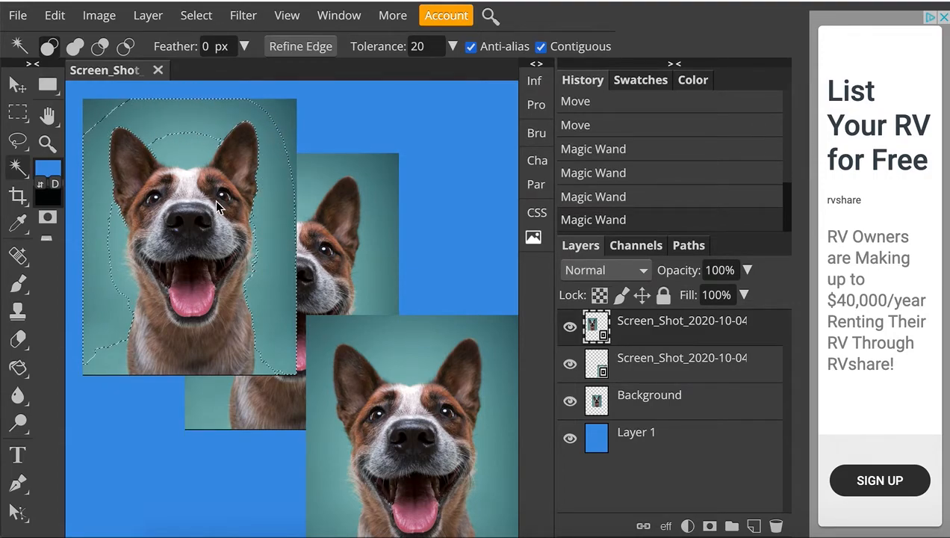
# Try selecting the upper-left dog's forehead, ear and cheek with the Magic Wand.
pyautogui.click(186, 192)
pyautogui.click(247, 161)
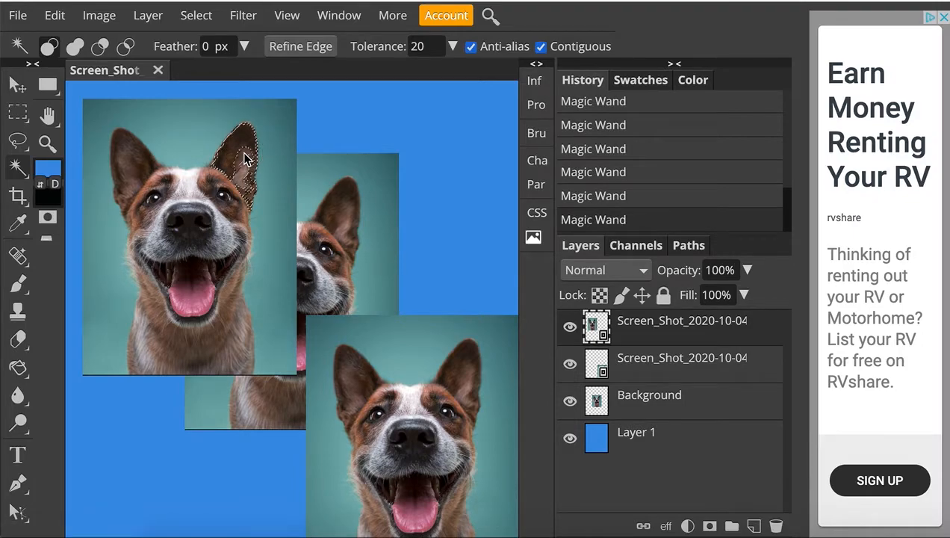
pyautogui.click(236, 222)
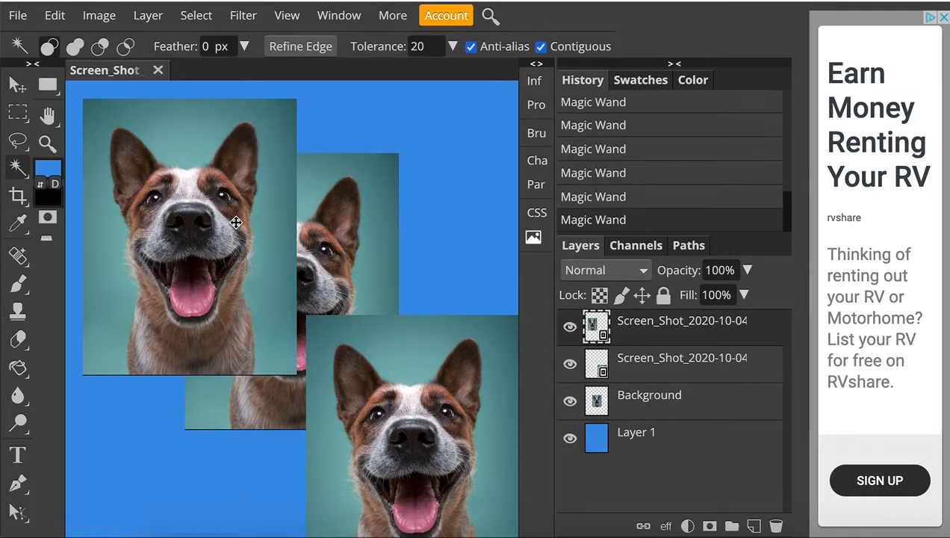
pyautogui.click(202, 185)
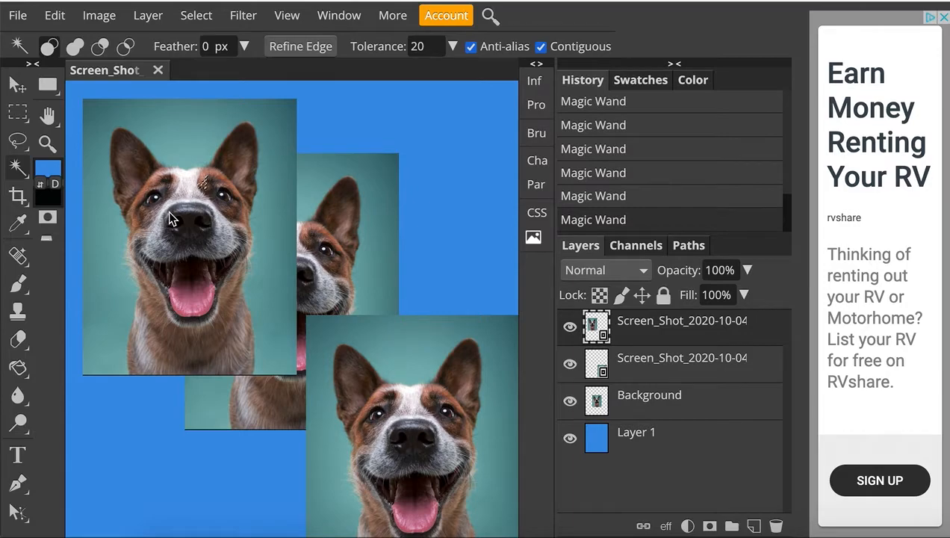
# Switch to the Quick Selection tool and clear the current Magic Wand selection.
pyautogui.rightClick(18, 166)
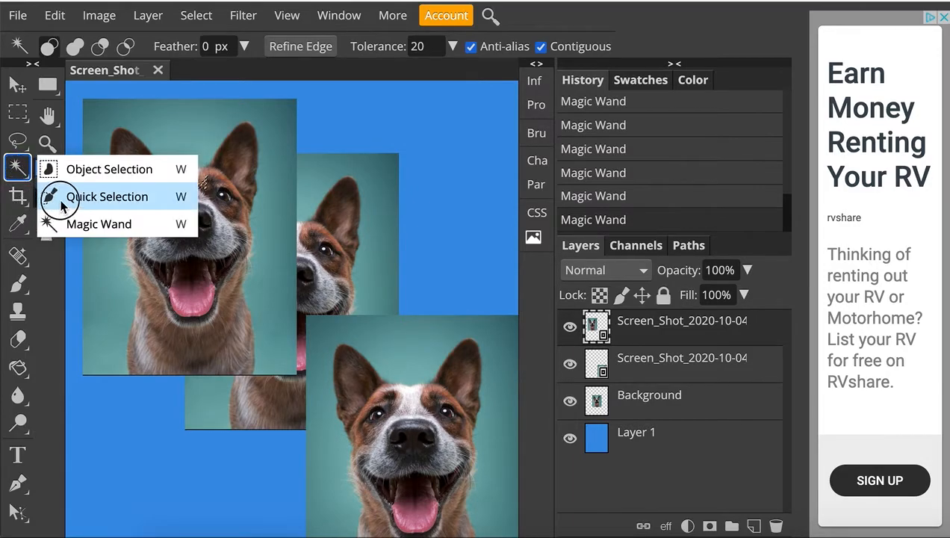
pyautogui.click(88, 196)
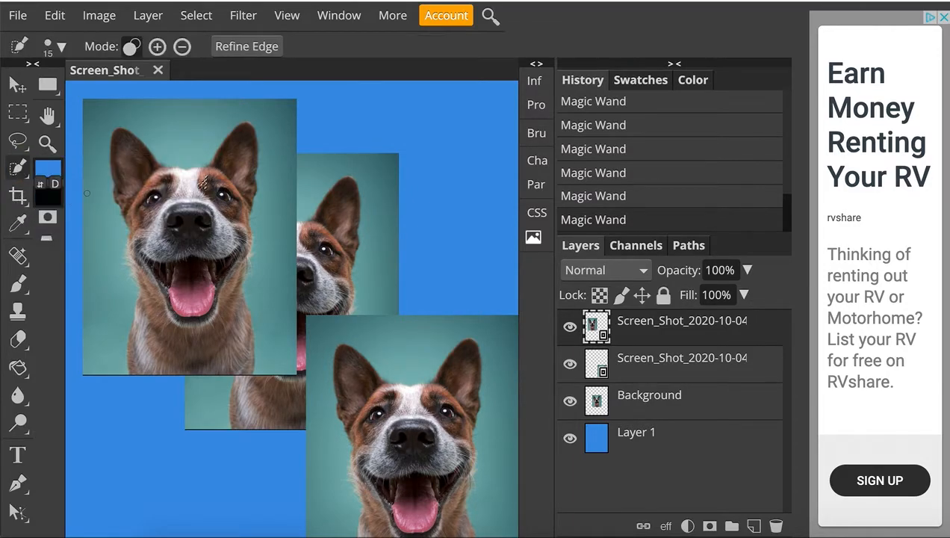
pyautogui.click(195, 15)
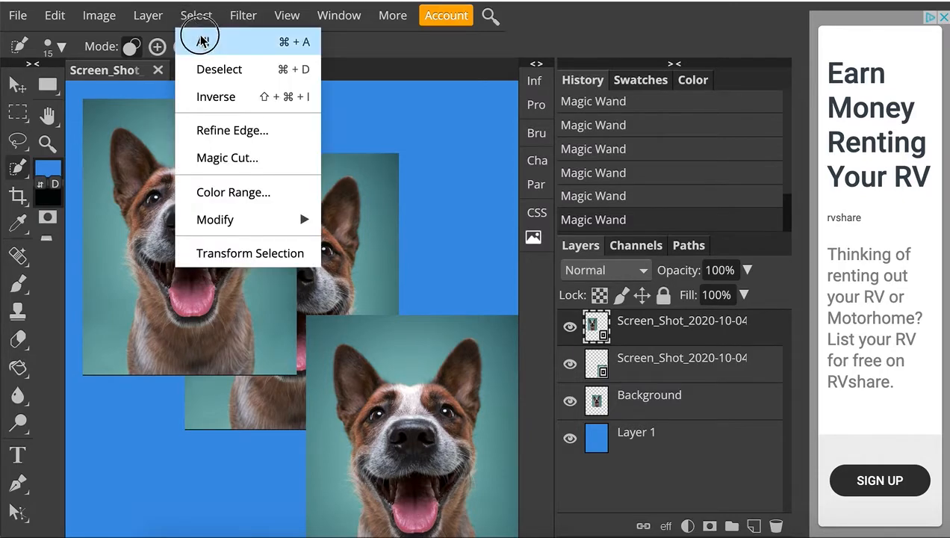
pyautogui.click(211, 72)
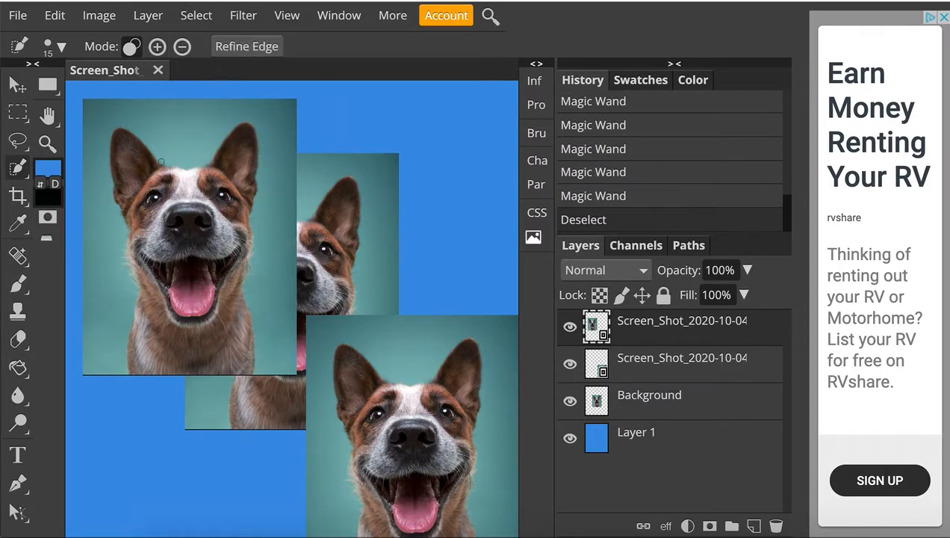
# Rasterize the topmost dog photo layer and select the whole dog with Quick Selection.
pyautogui.click(19, 171)
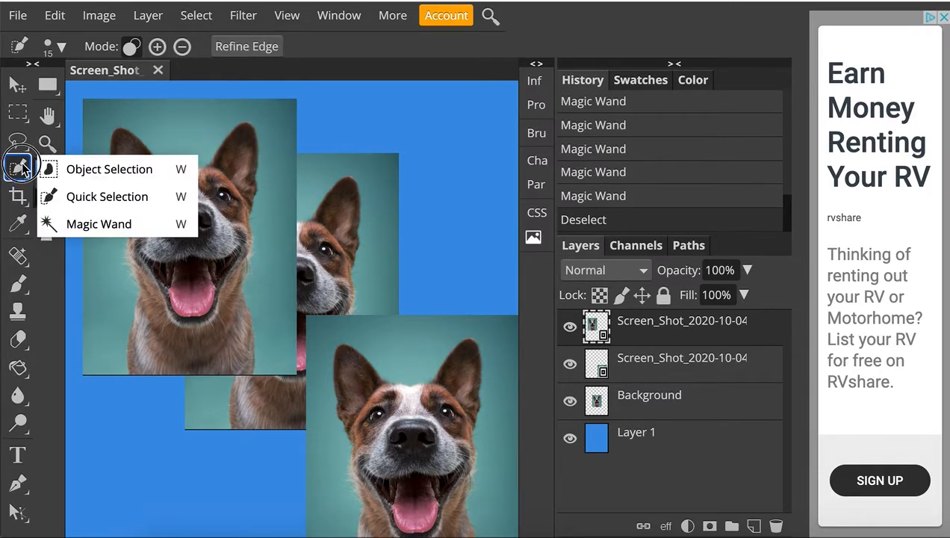
pyautogui.click(21, 169)
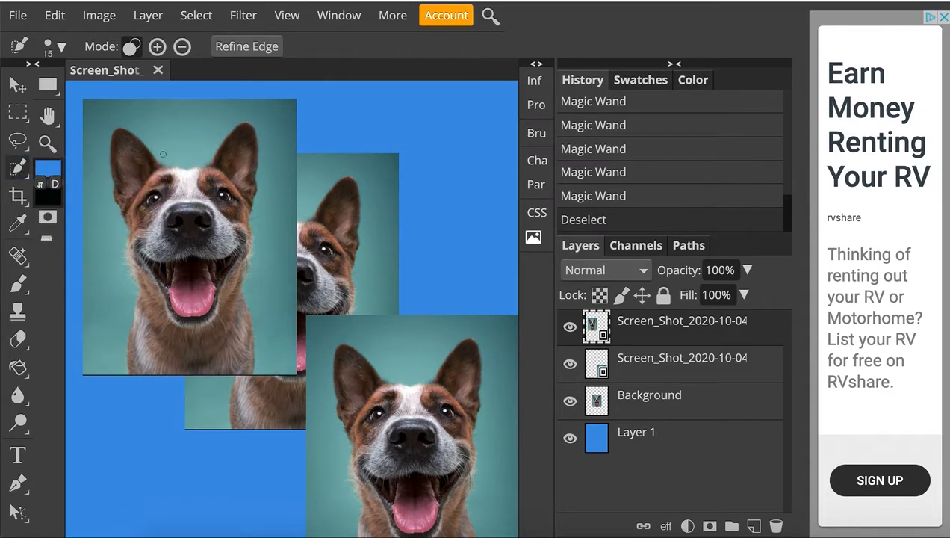
pyautogui.click(130, 169)
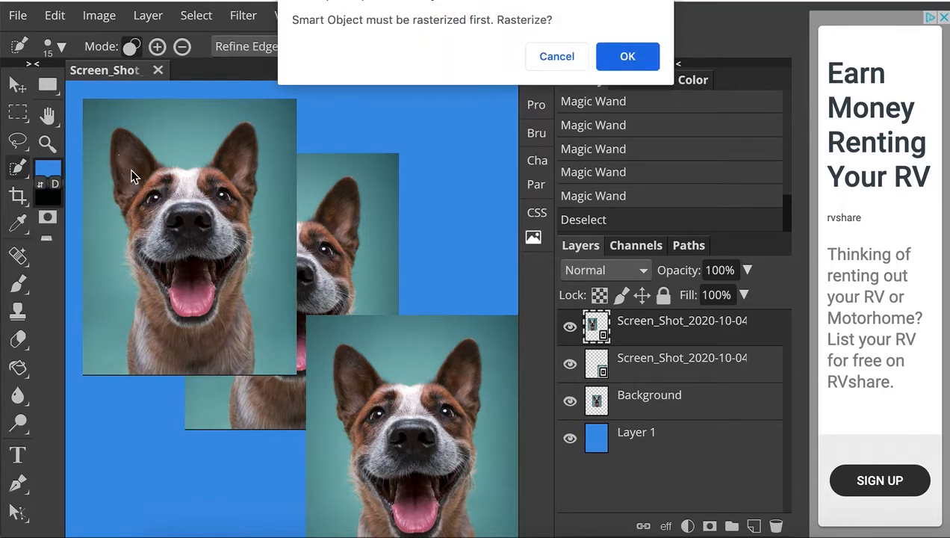
pyautogui.click(627, 57)
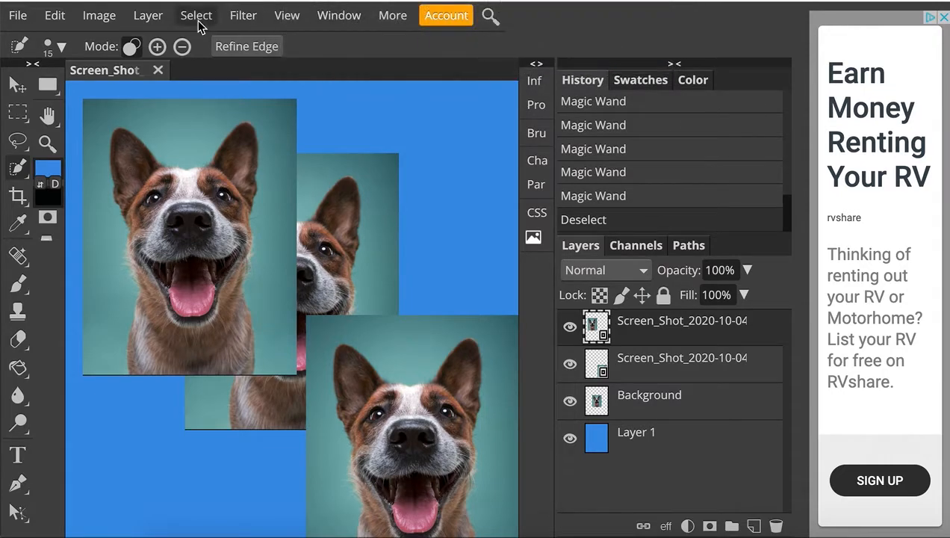
pyautogui.click(147, 16)
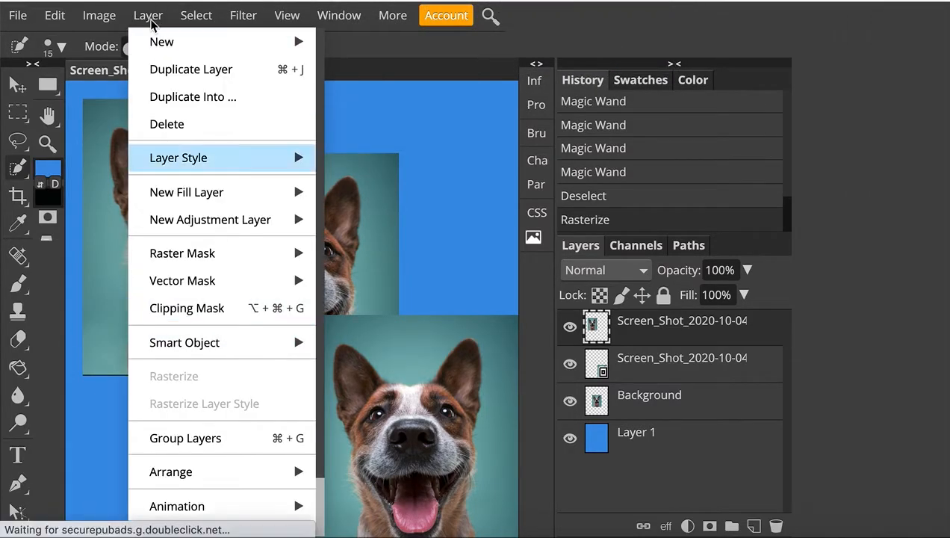
pyautogui.click(153, 16)
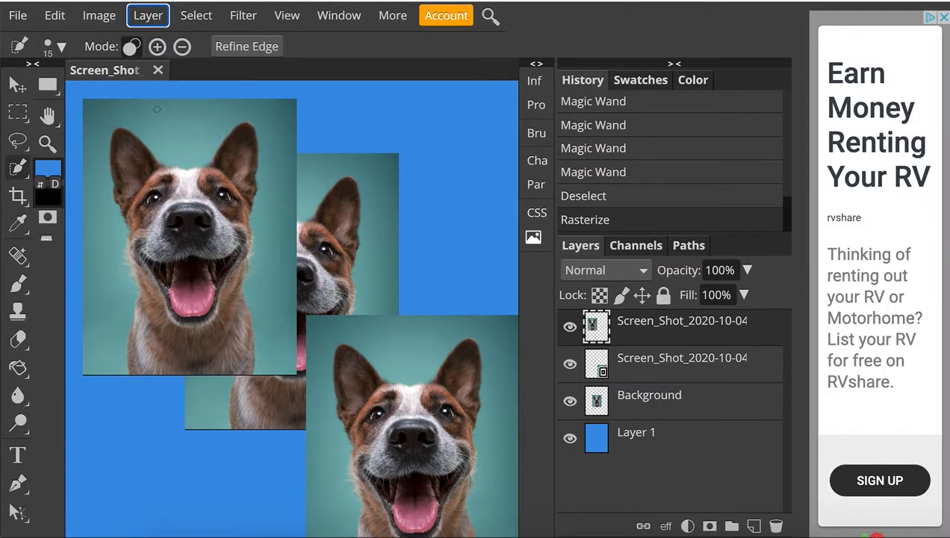
pyautogui.click(136, 166)
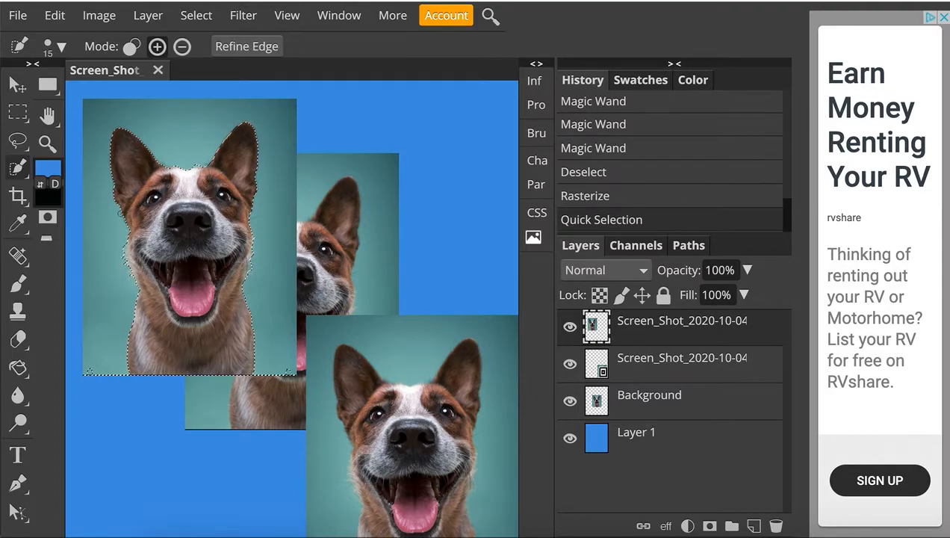
# Zoom in on the upper-left dog and check its selection outline in Quick Mask mode.
pyautogui.click(47, 142)
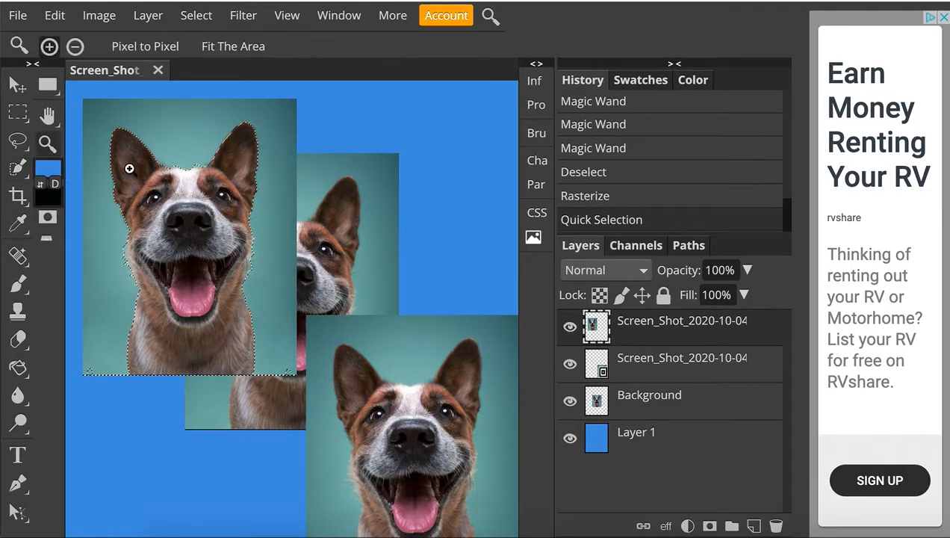
pyautogui.click(174, 206)
pyautogui.hscroll(-3, 184, 236)
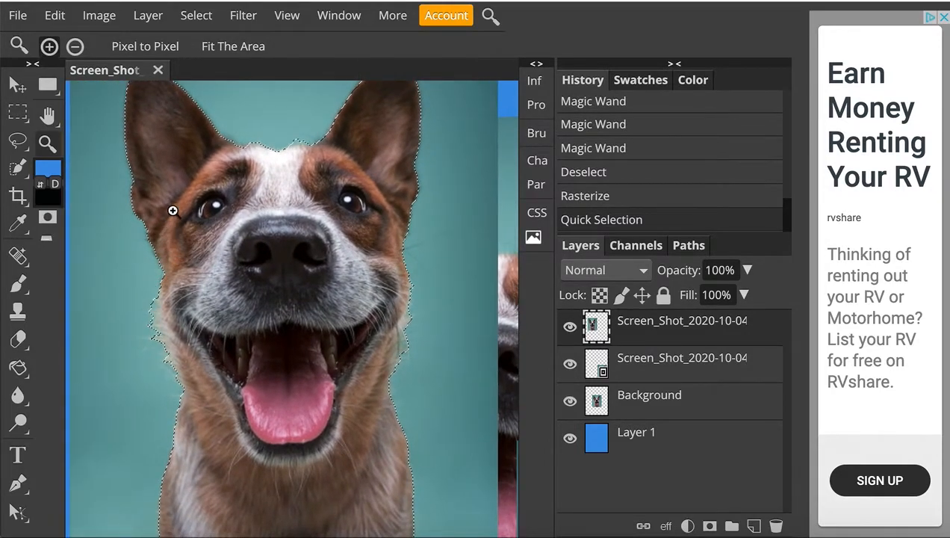
pyautogui.click(49, 218)
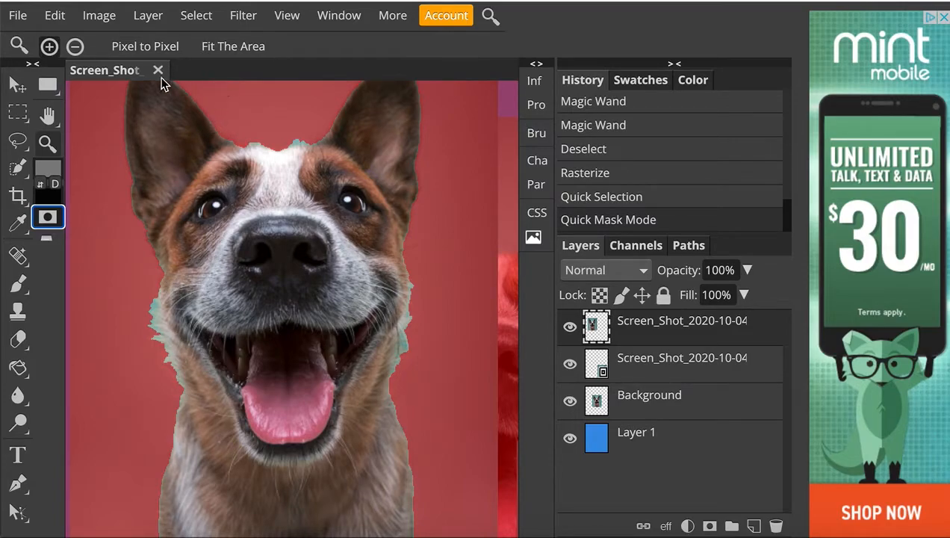
pyautogui.click(48, 217)
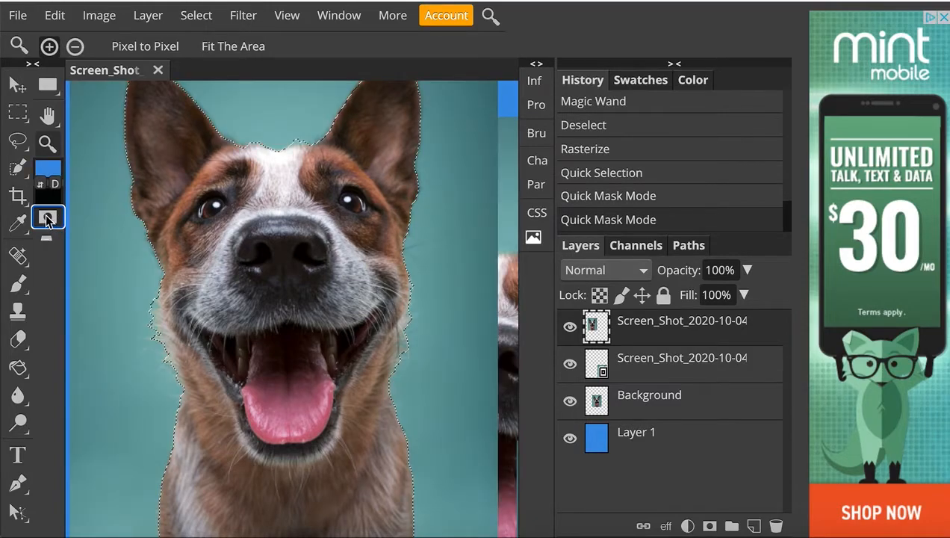
# Open Refine Edge for the Quick Selection of the dog and preview it at 200% against a black background.
pyautogui.rightClick(20, 175)
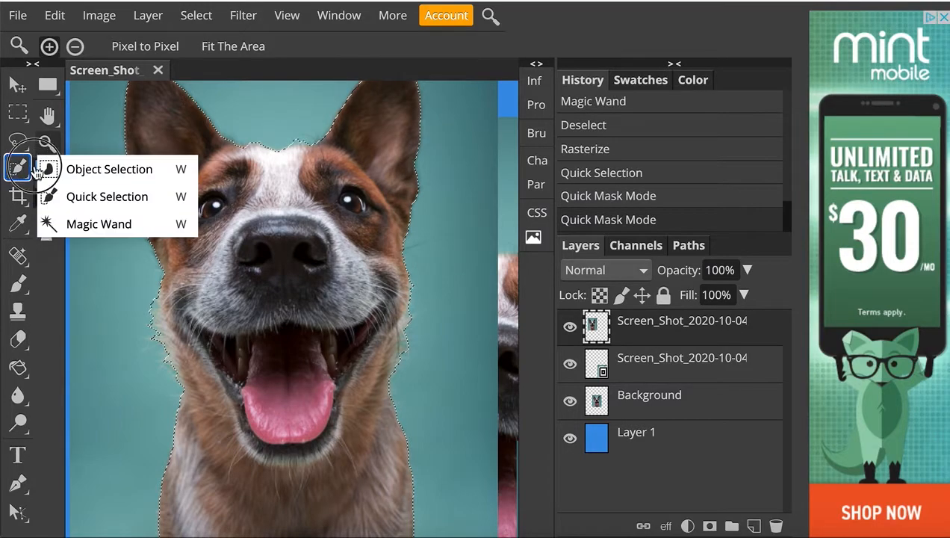
pyautogui.click(65, 196)
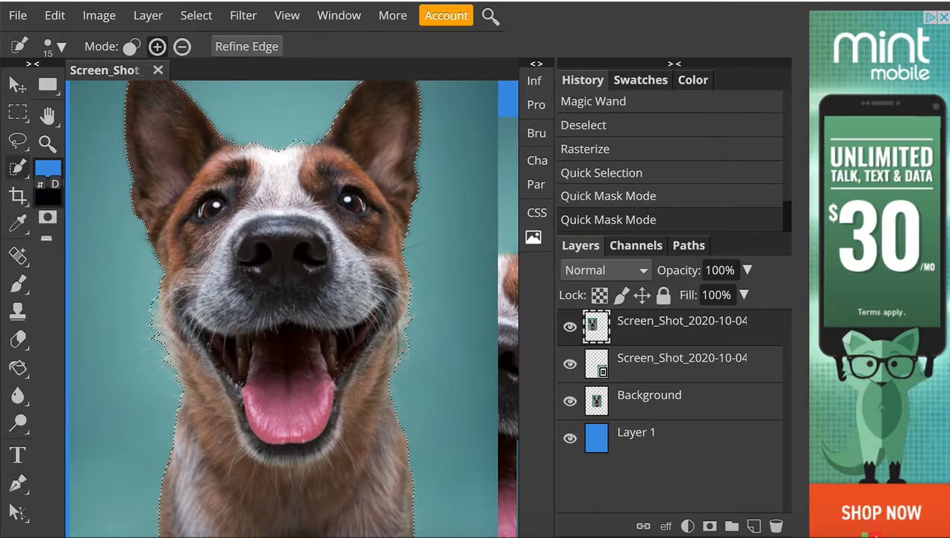
pyautogui.click(253, 46)
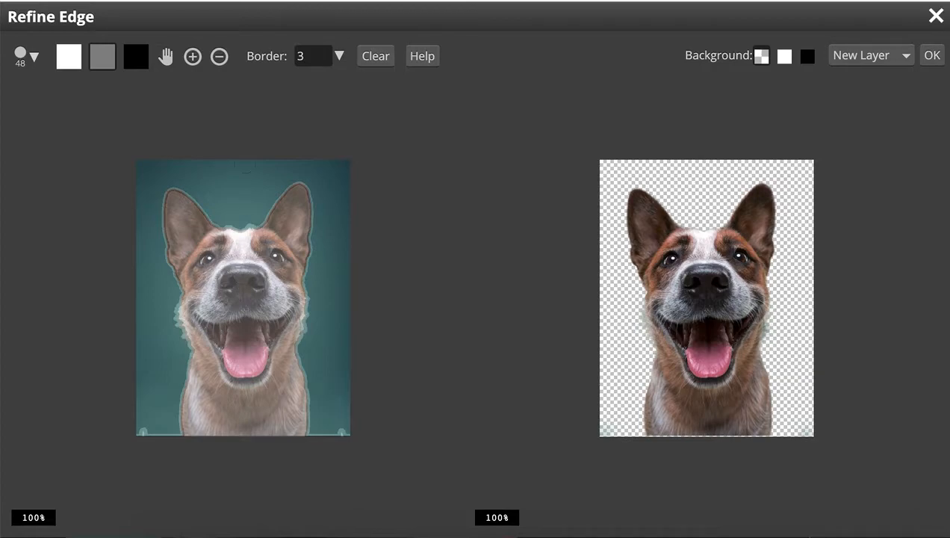
pyautogui.click(194, 56)
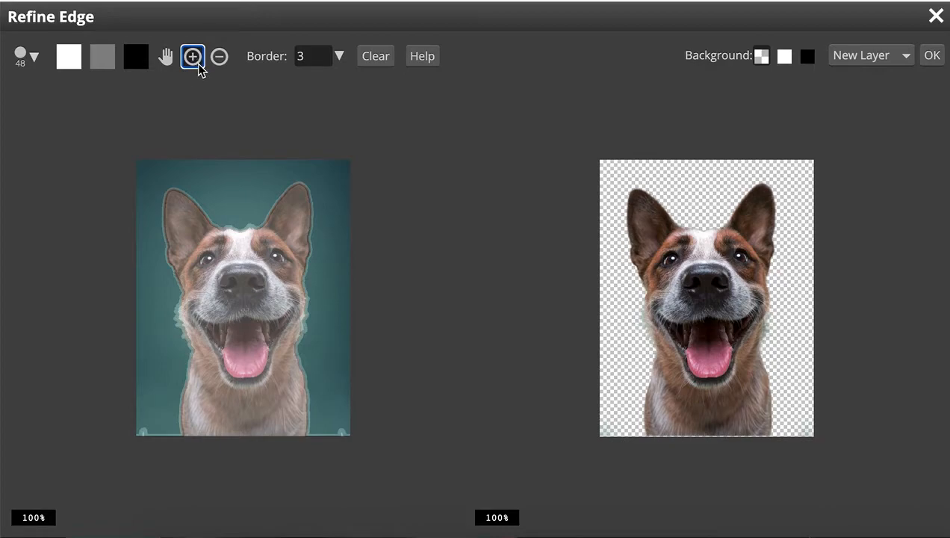
pyautogui.click(235, 290)
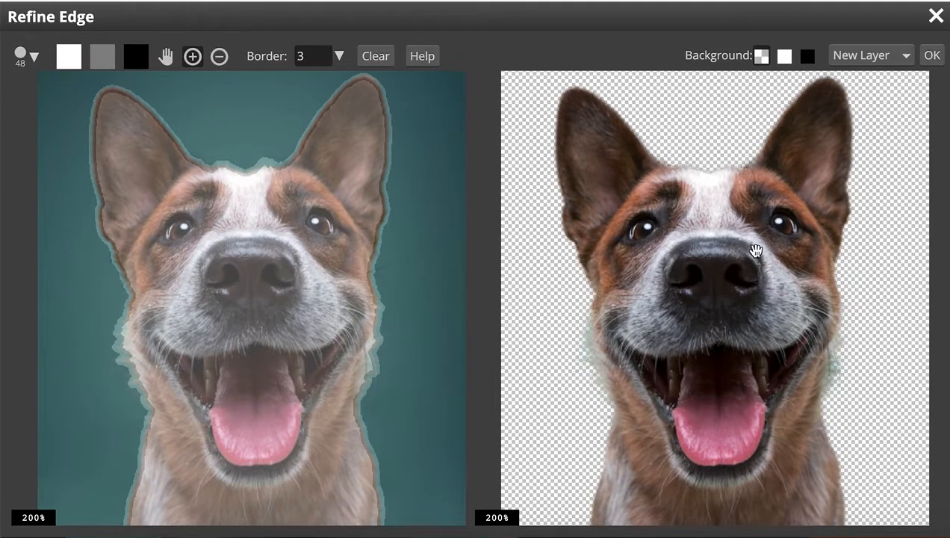
pyautogui.click(809, 58)
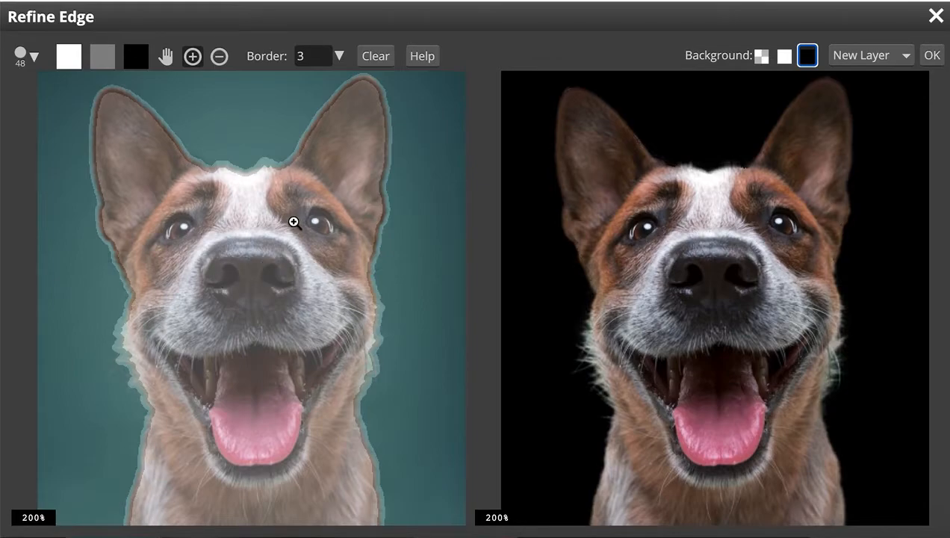
# Try a white brush stroke on the teal background beside the dog's right-hand cheek and paint it out with black.
pyautogui.click(73, 60)
pyautogui.moveTo(377, 267)
pyautogui.mouseDown()
pyautogui.moveTo(409, 240)
pyautogui.moveTo(449, 258)
pyautogui.mouseUp()
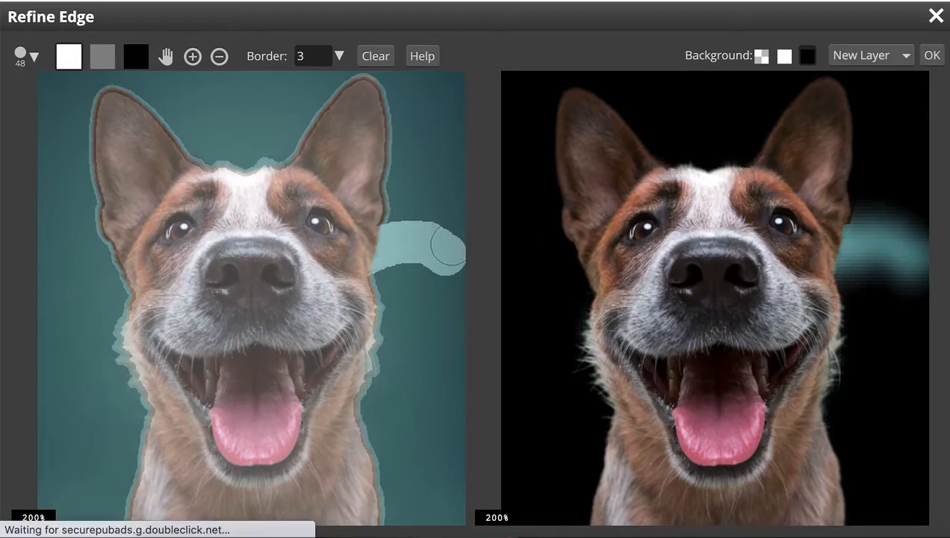
pyautogui.click(134, 61)
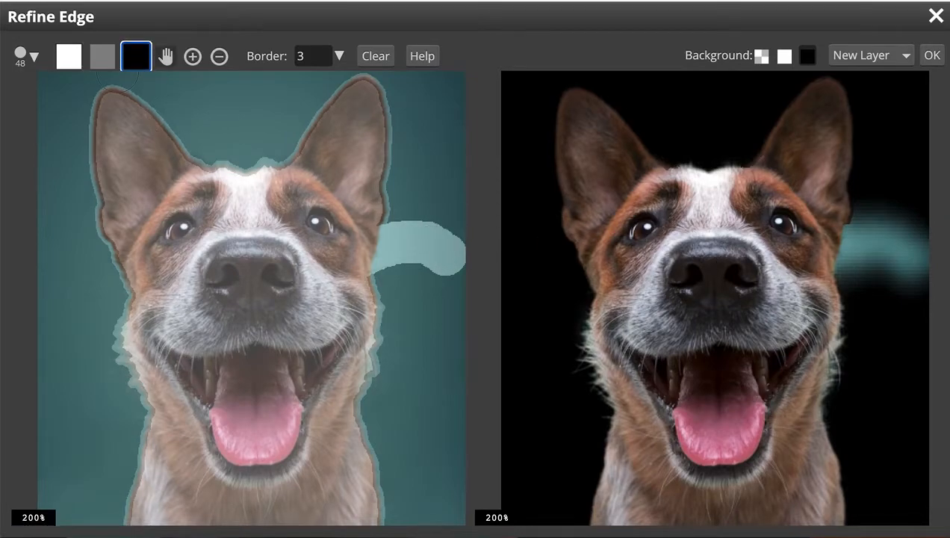
pyautogui.moveTo(424, 233); pyautogui.dragTo(431, 277)
pyautogui.moveTo(434, 217); pyautogui.dragTo(462, 255)
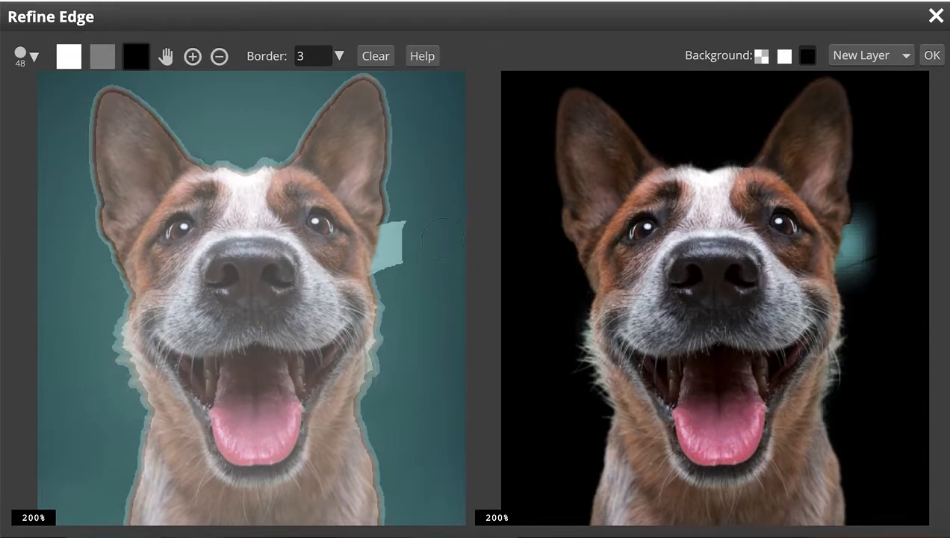
pyautogui.moveTo(419, 221)
pyautogui.mouseDown()
pyautogui.moveTo(412, 216)
pyautogui.moveTo(394, 245)
pyautogui.moveTo(394, 269)
pyautogui.mouseUp()
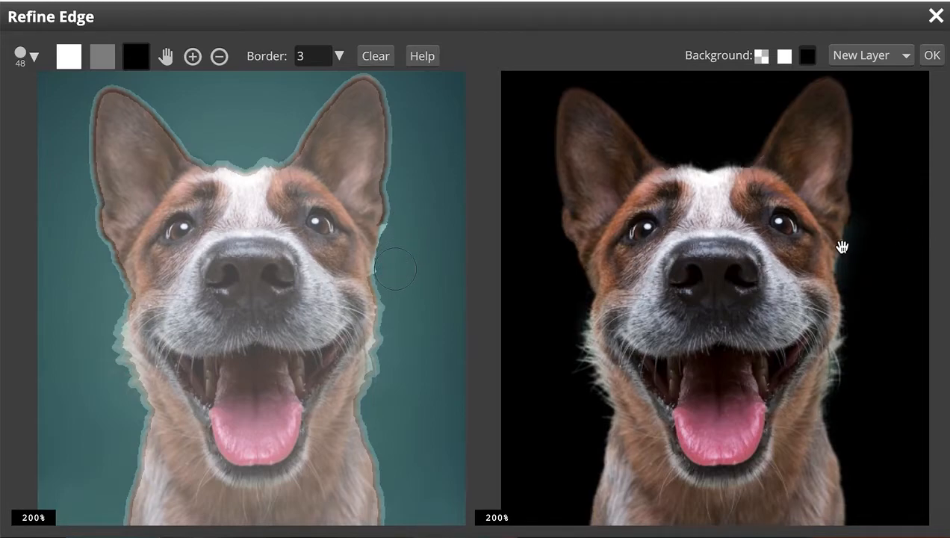
# Reduce the brush size to 4 px and paint the gray edge zone back along the dog's right-hand cheek.
pyautogui.click(103, 59)
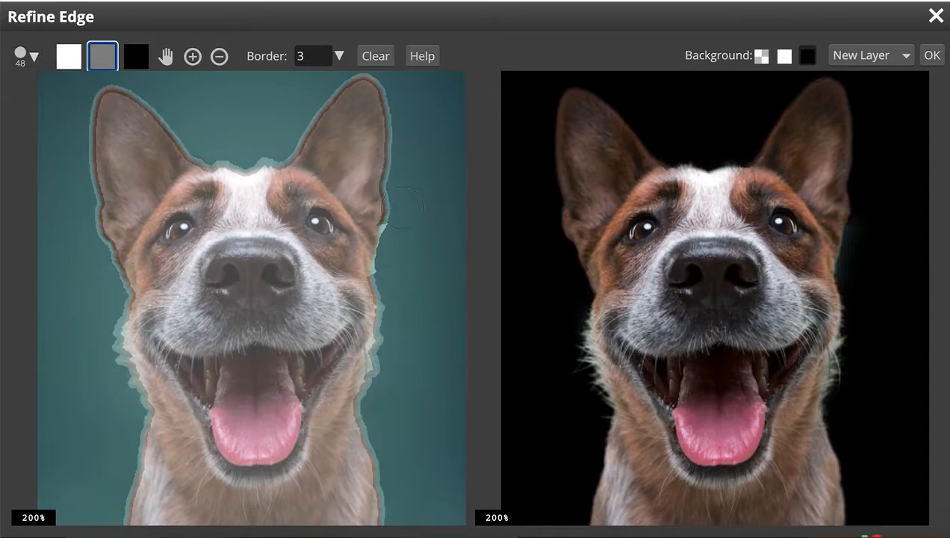
pyautogui.click(33, 57)
pyautogui.moveTo(88, 110); pyautogui.dragTo(49, 107)
pyautogui.click(107, 60)
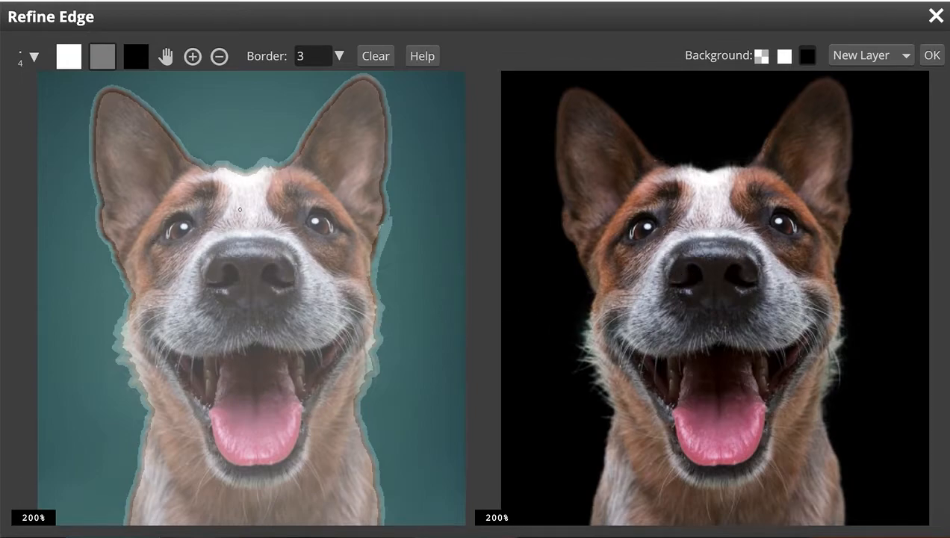
# Try a gray stroke with a 12 px brush on the background beside the left-hand cheek and paint it out with black.
pyautogui.click(34, 57)
pyautogui.moveTo(58, 109); pyautogui.dragTo(63, 106)
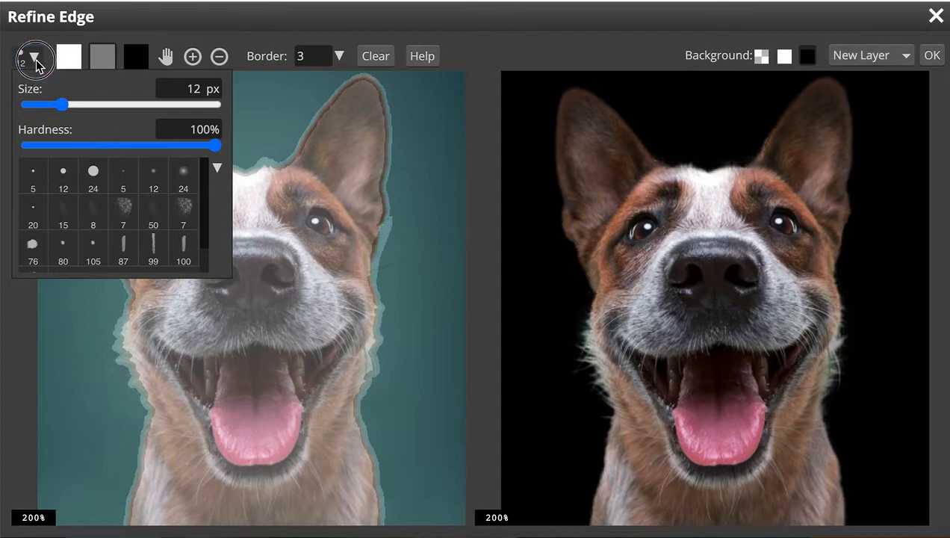
pyautogui.click(75, 323)
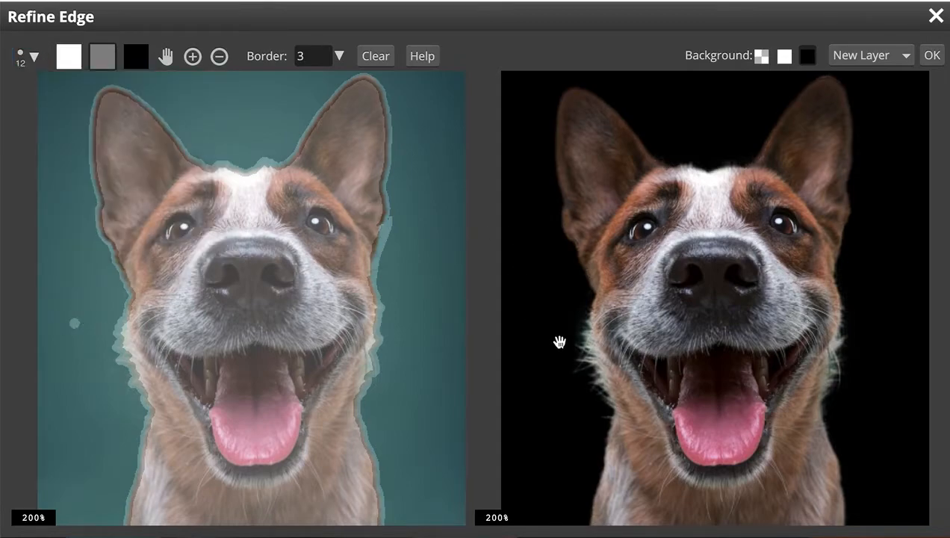
pyautogui.moveTo(115, 291); pyautogui.dragTo(73, 325)
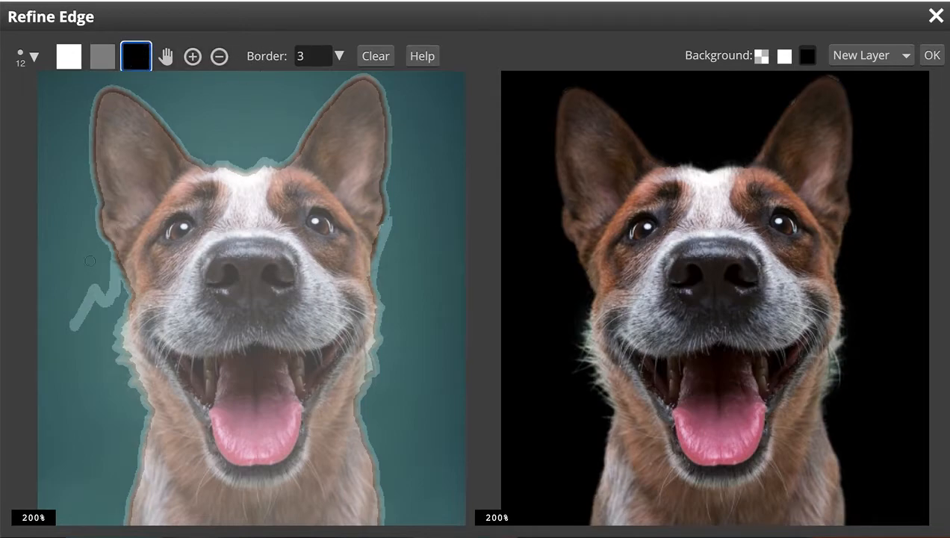
pyautogui.moveTo(90, 274)
pyautogui.mouseDown()
pyautogui.moveTo(79, 340)
pyautogui.moveTo(67, 330)
pyautogui.moveTo(84, 295)
pyautogui.moveTo(101, 266)
pyautogui.moveTo(108, 298)
pyautogui.moveTo(94, 296)
pyautogui.moveTo(102, 307)
pyautogui.moveTo(106, 284)
pyautogui.moveTo(115, 296)
pyautogui.moveTo(109, 268)
pyautogui.moveTo(114, 291)
pyautogui.mouseUp()
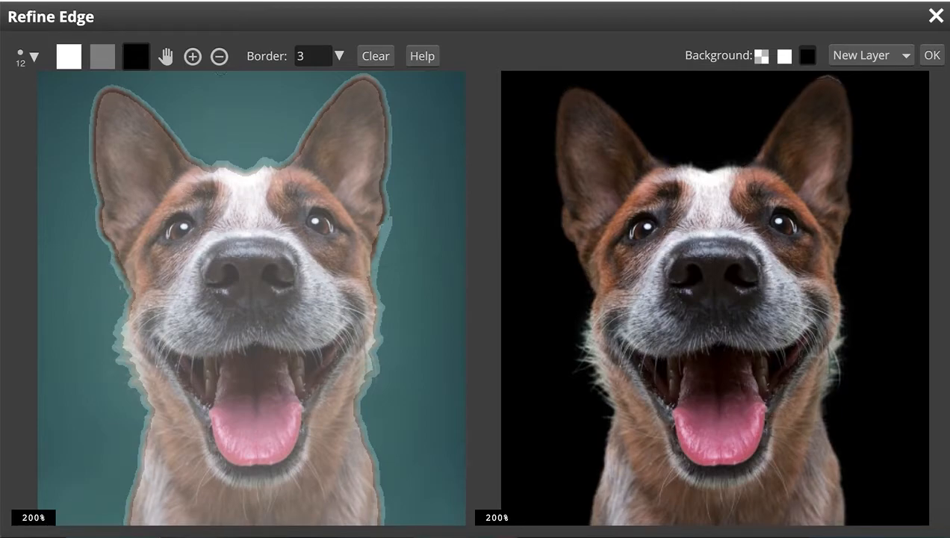
# Set the brush size to 20 px and paint gray over the fuzzy fur edges beside the dog's cheeks.
pyautogui.click(41, 58)
pyautogui.moveTo(69, 110); pyautogui.dragTo(89, 113)
pyautogui.click(102, 57)
pyautogui.moveTo(127, 330); pyautogui.dragTo(122, 358)
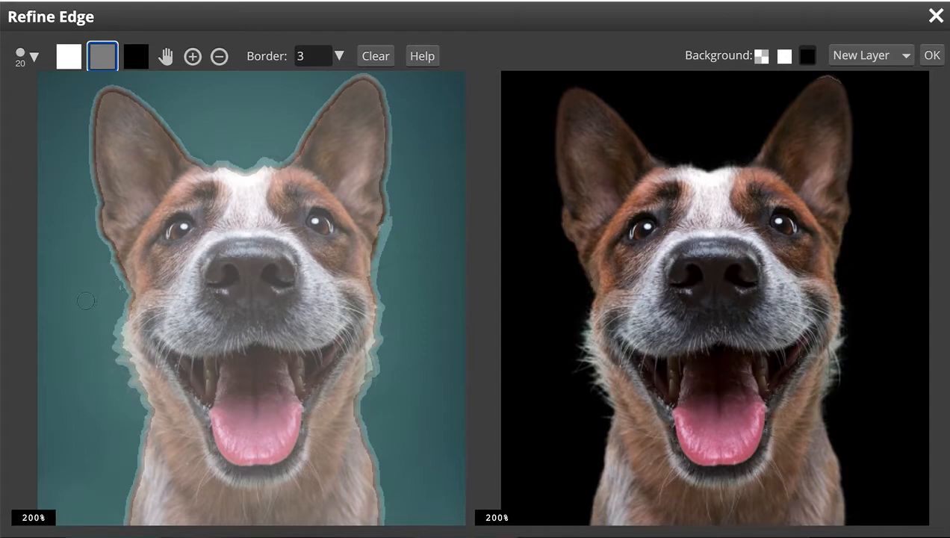
pyautogui.moveTo(110, 329)
pyautogui.mouseDown()
pyautogui.moveTo(135, 369)
pyautogui.moveTo(119, 360)
pyautogui.mouseUp()
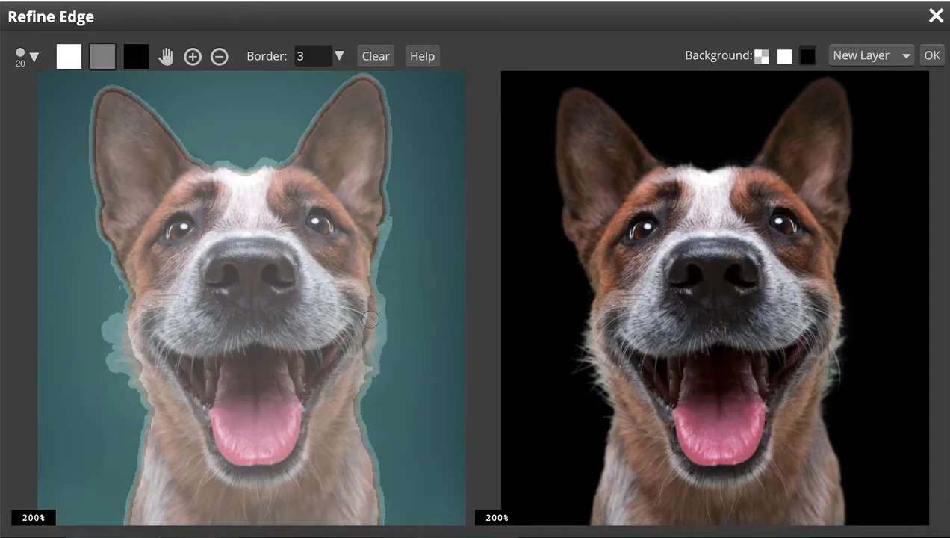
# Paint black over the leftover gray and white patches along the photo's bottom edge on both sides of the dog.
pyautogui.click(165, 56)
pyautogui.moveTo(238, 294); pyautogui.dragTo(249, 142)
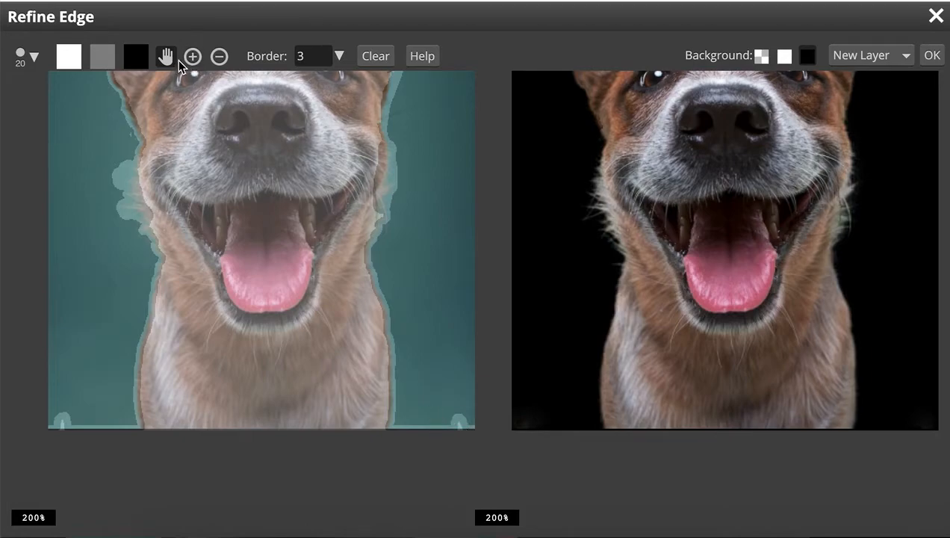
pyautogui.click(139, 66)
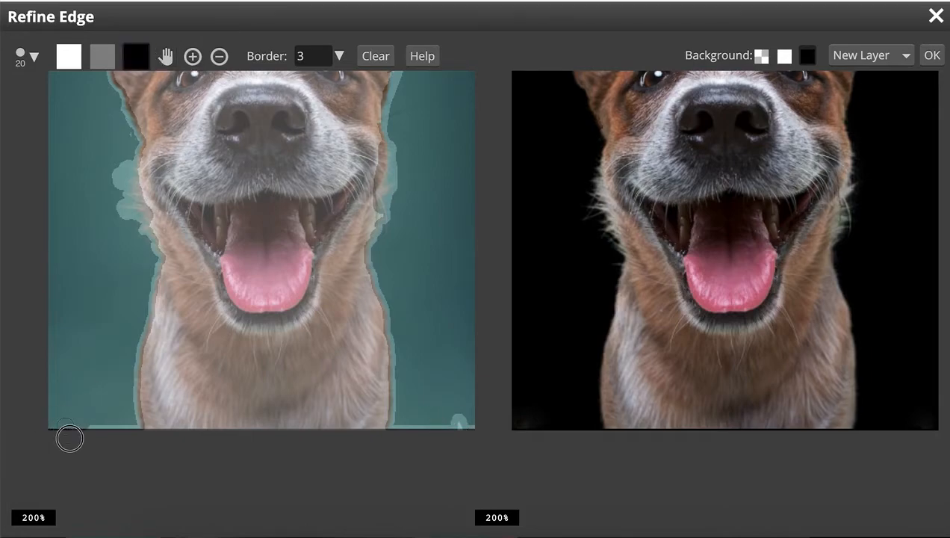
pyautogui.moveTo(124, 427); pyautogui.dragTo(130, 430)
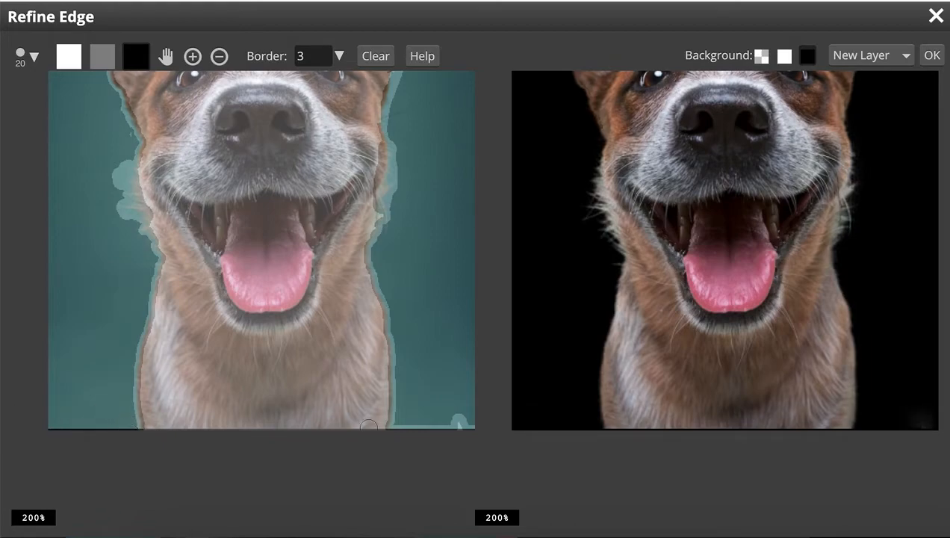
pyautogui.moveTo(441, 409)
pyautogui.mouseDown()
pyautogui.moveTo(469, 415)
pyautogui.moveTo(459, 405)
pyautogui.moveTo(423, 407)
pyautogui.mouseUp()
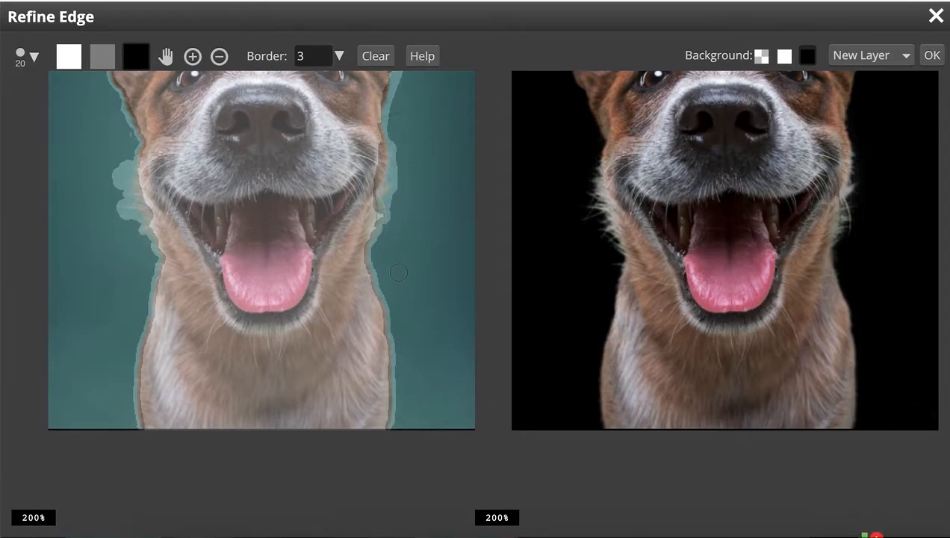
# Output the refined dog cutout as a Raster Mask.
pyautogui.scroll(3, 399, 273)
pyautogui.scroll(-2, 399, 272)
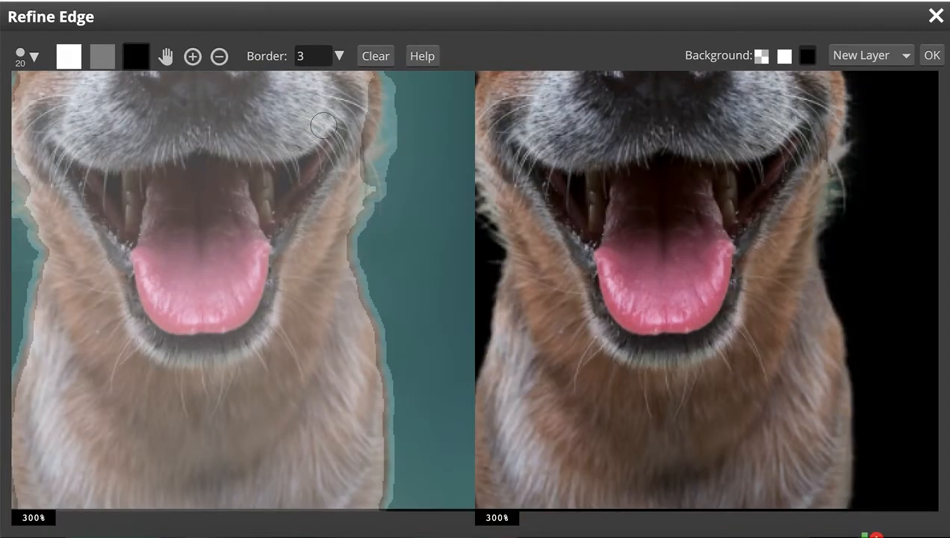
pyautogui.scroll(-4, 310, 184)
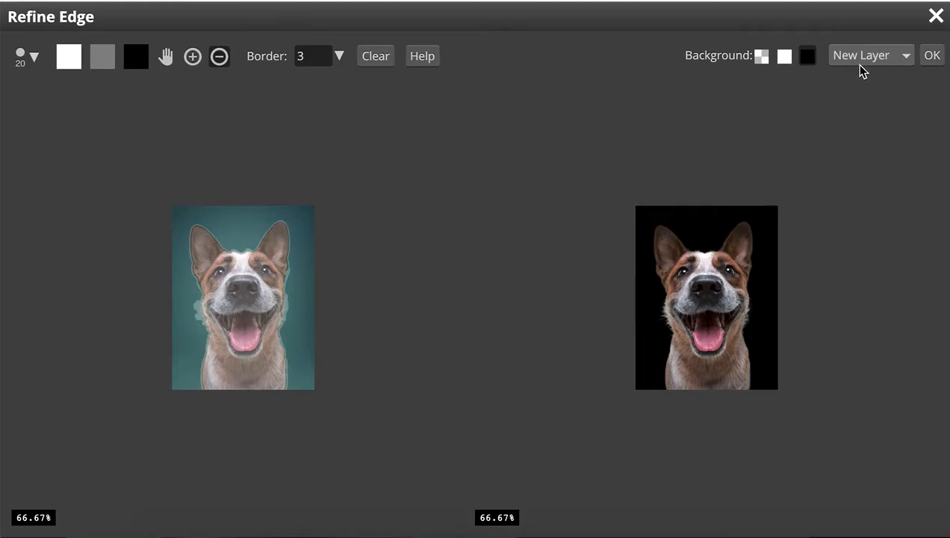
pyautogui.click(906, 57)
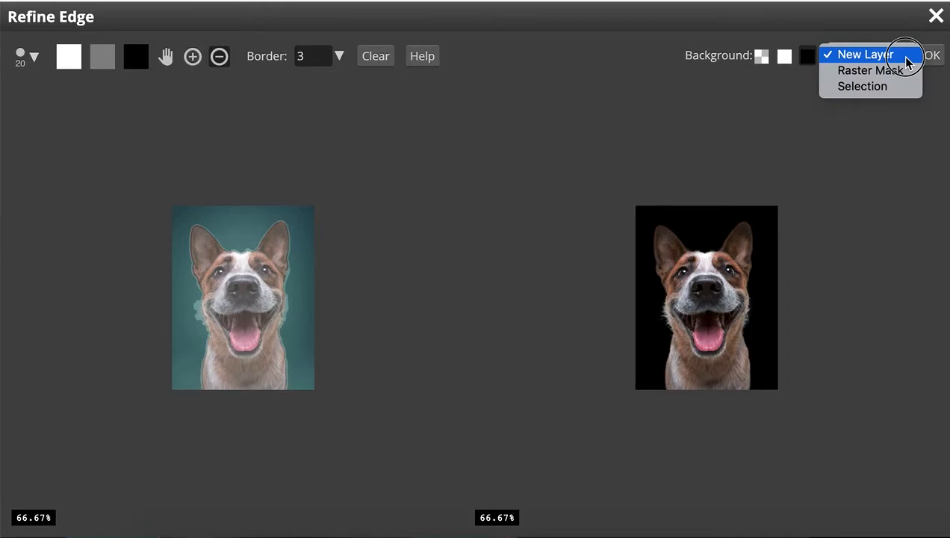
pyautogui.click(871, 71)
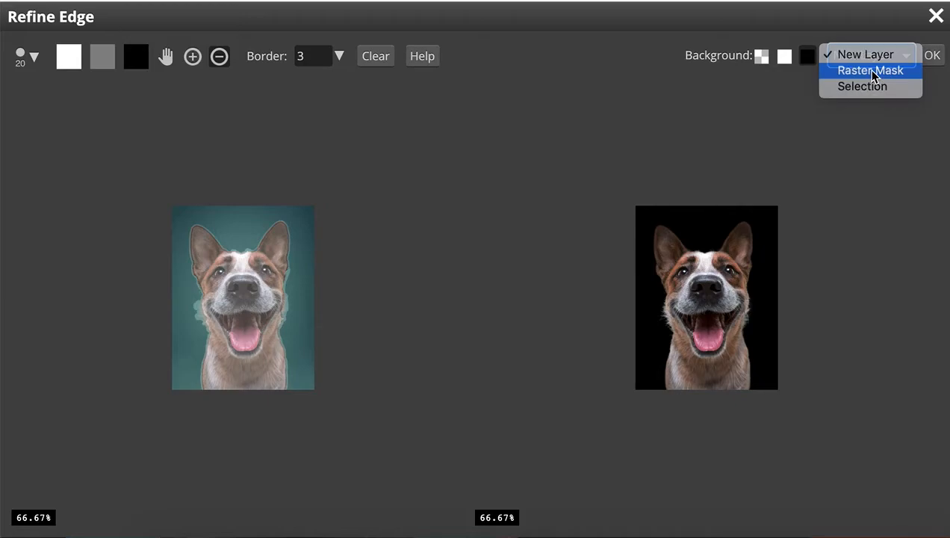
pyautogui.click(934, 60)
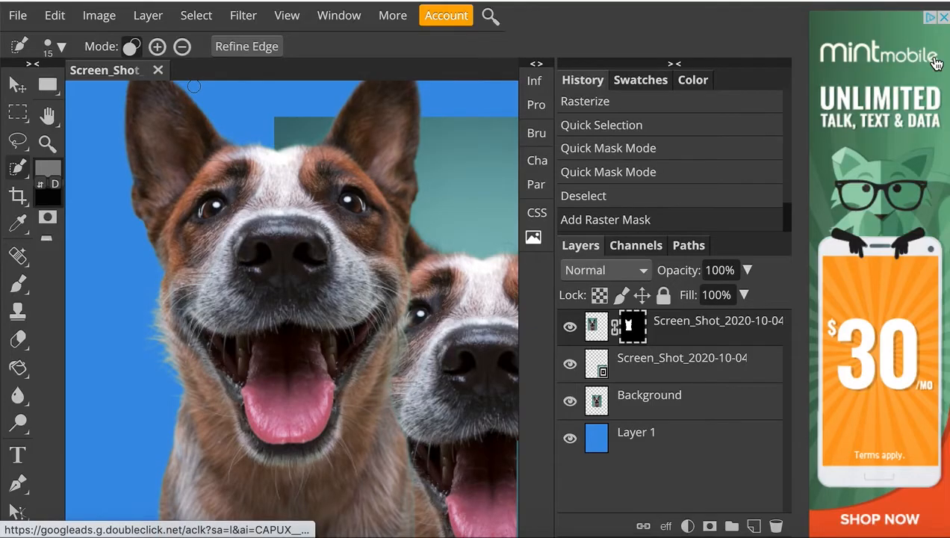
# Examine the masked dog's fur edges and whiskers up close against the blue background.
pyautogui.click(47, 144)
pyautogui.click(191, 343)
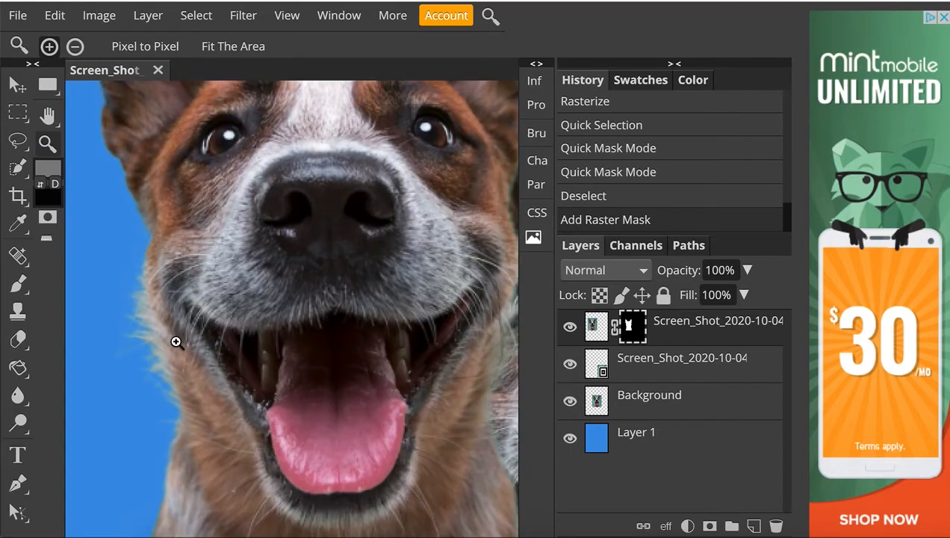
pyautogui.click(178, 341)
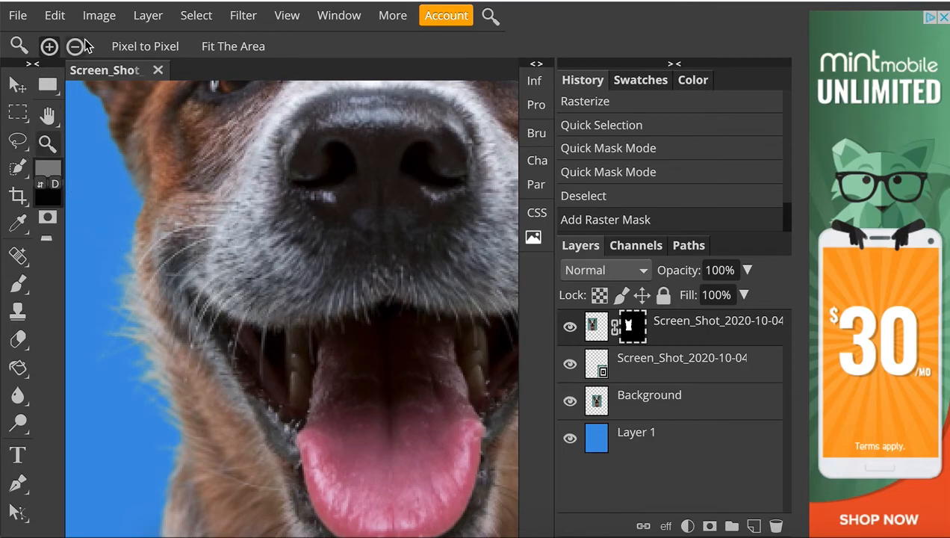
pyautogui.click(78, 47)
pyautogui.click(245, 267)
pyautogui.click(246, 266)
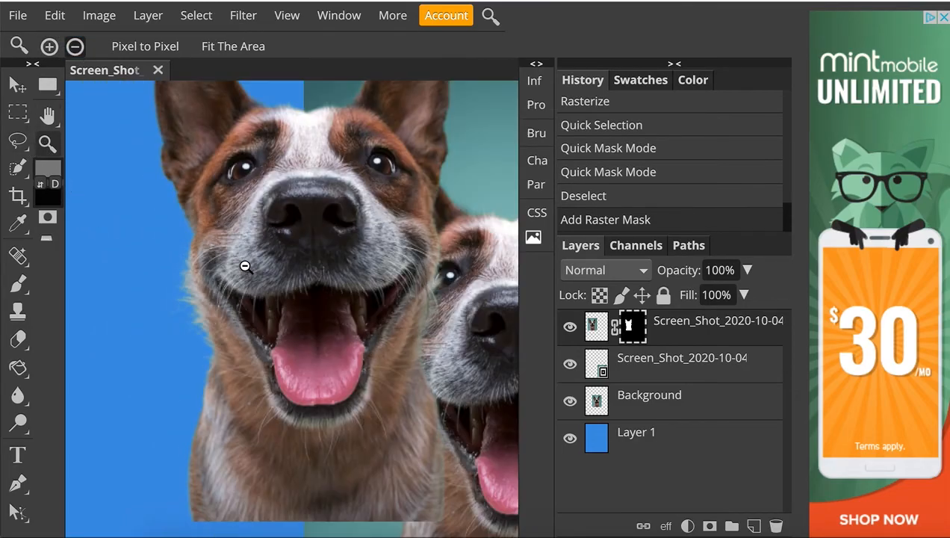
pyautogui.click(245, 266)
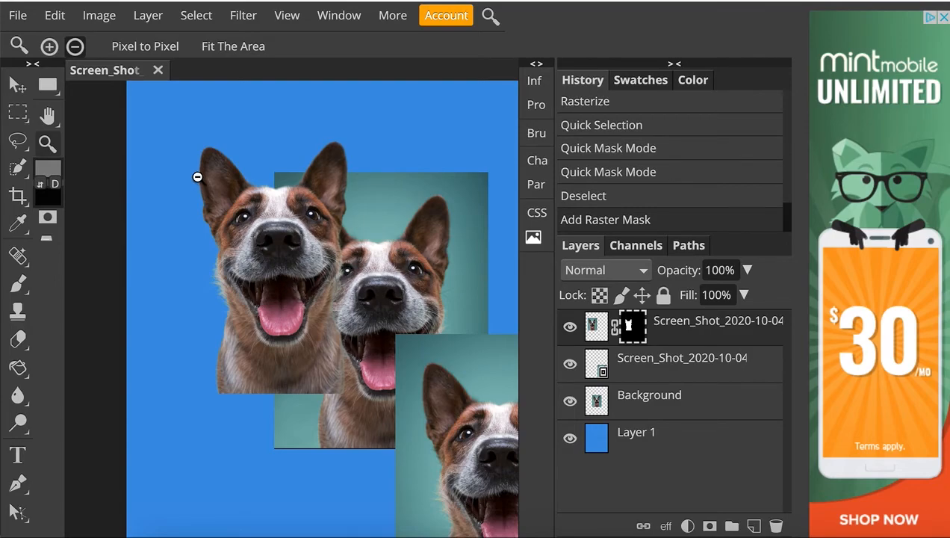
# Move the cut-out dog to the canvas's lower-left corner, scale it to about 81% and rotate it about -18.6°.
pyautogui.click(17, 85)
pyautogui.moveTo(262, 210); pyautogui.dragTo(221, 360)
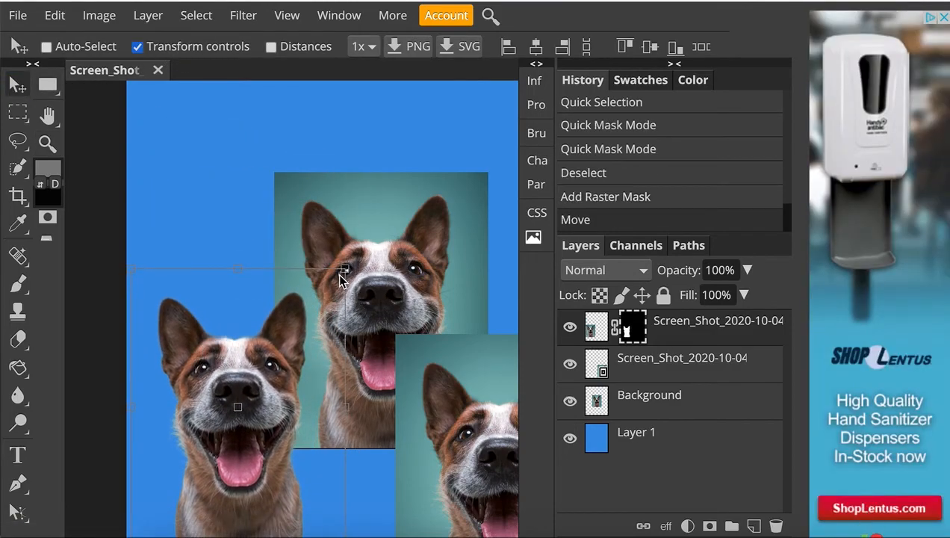
pyautogui.moveTo(346, 270); pyautogui.dragTo(286, 260)
pyautogui.moveTo(234, 393); pyautogui.dragTo(226, 429)
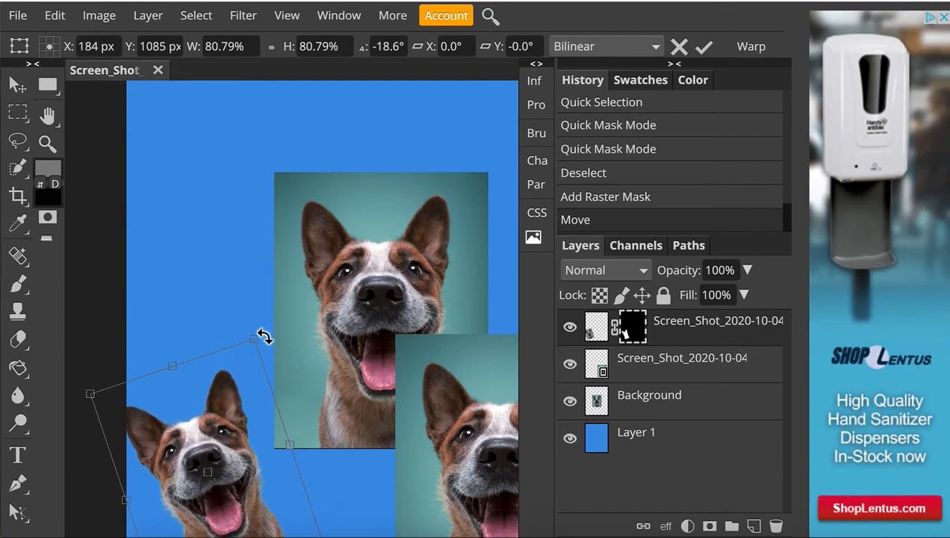